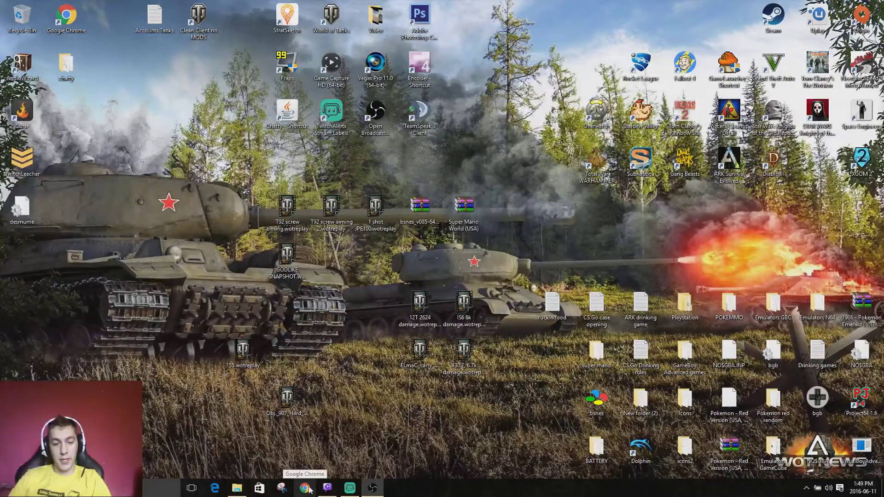
Step: Open Google Chrome, search Google for "aslains" and open the Aslain.com Forums result
left_click(306, 489)
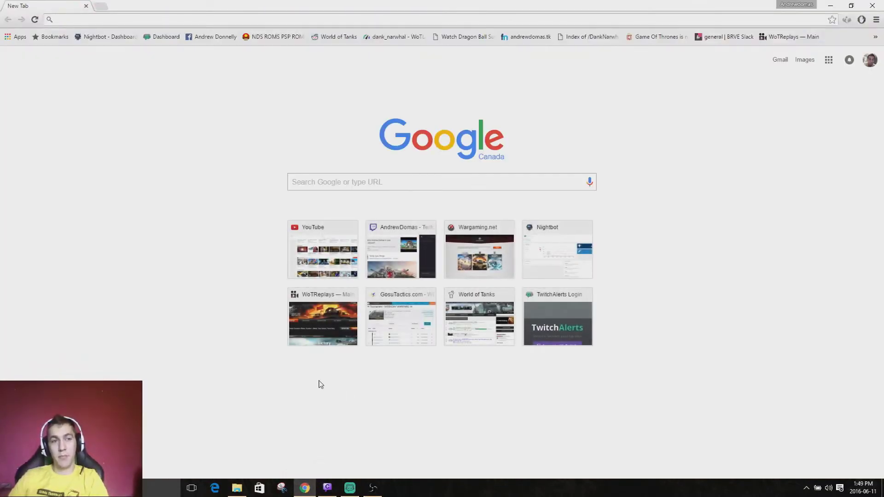
left_click(306, 183)
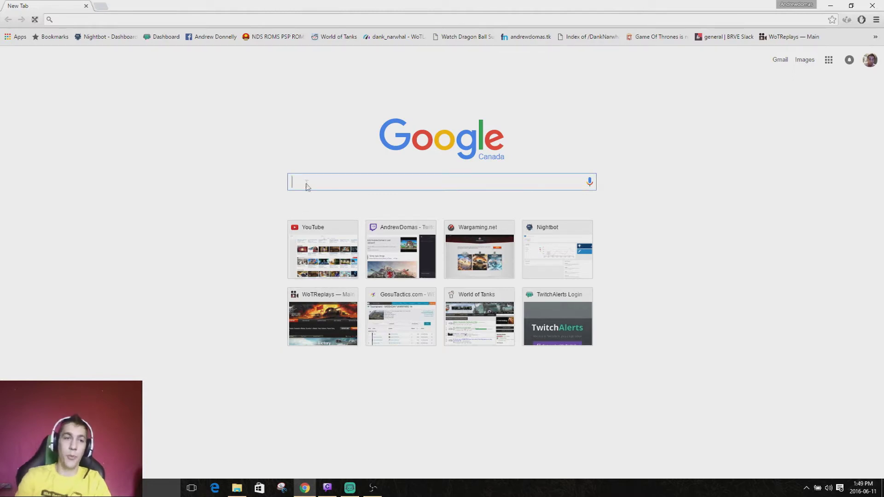
type("aslains")
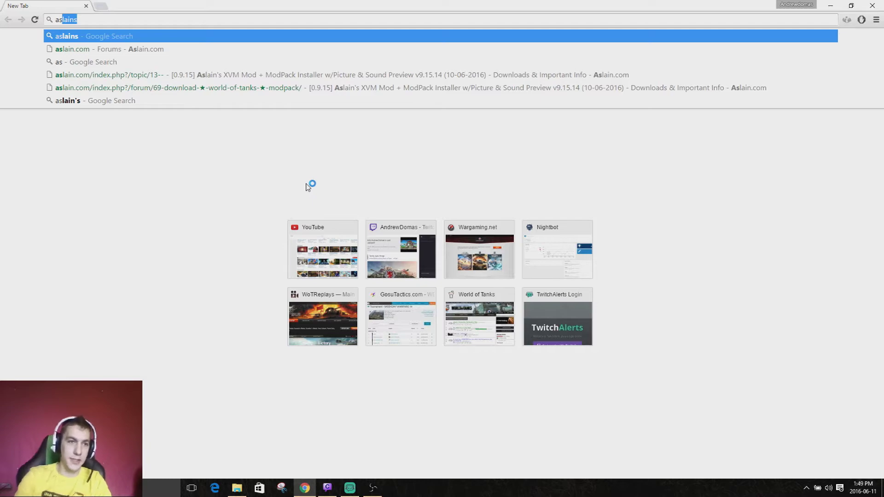
key("Return")
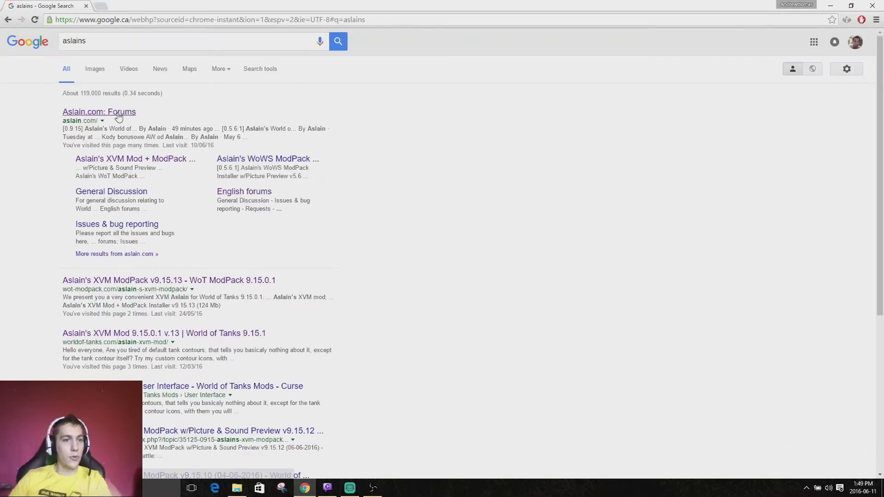
left_click(118, 116)
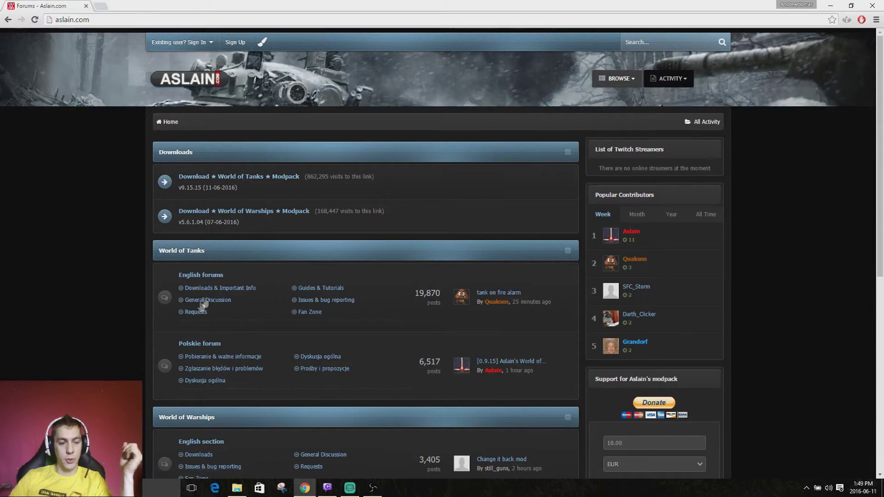
Step: Open the World of Tanks Modpack download topic and start the direct download from usa mirror #1
scroll(226, 410, "down", 3)
scroll(232, 406, "up", 4)
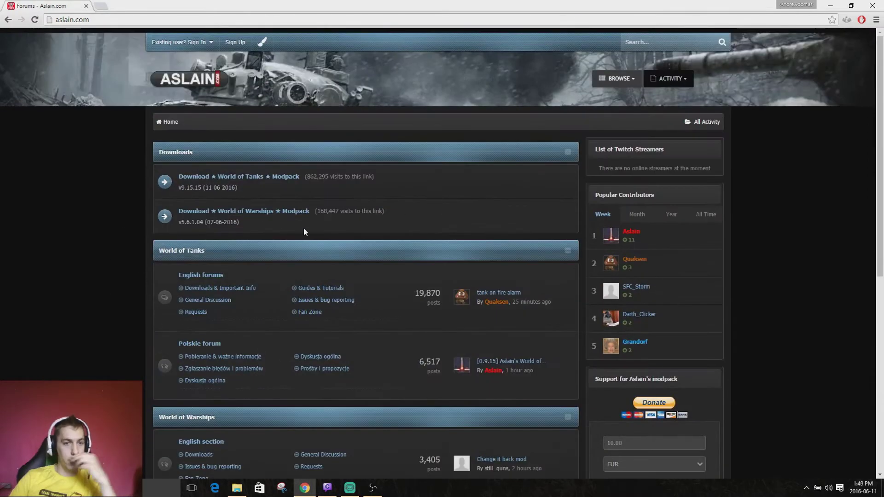
left_click(272, 177)
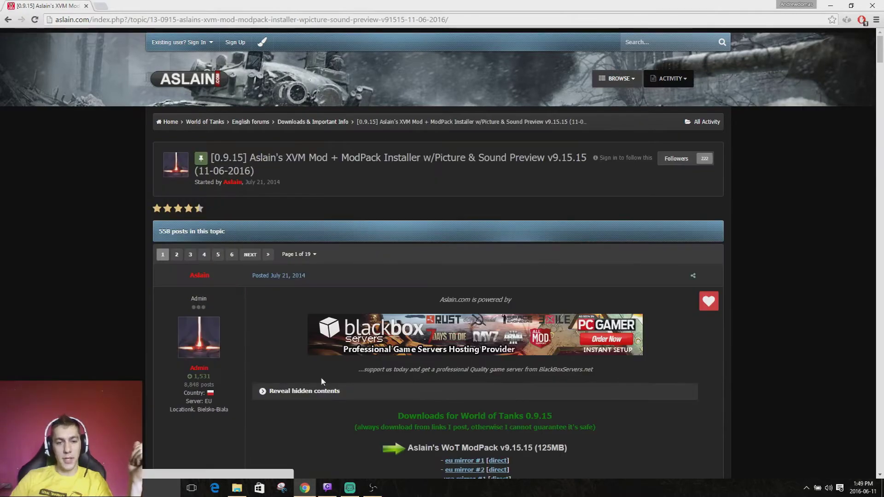
scroll(321, 379, "down", 3)
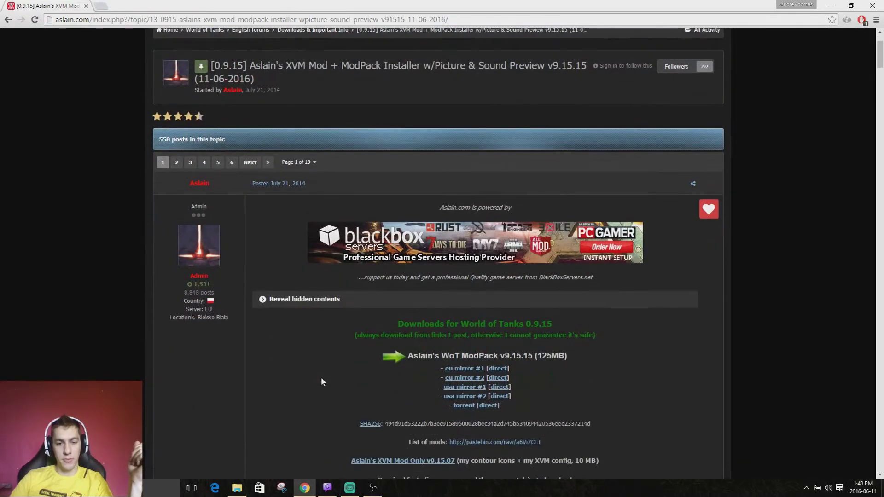
left_click(503, 388)
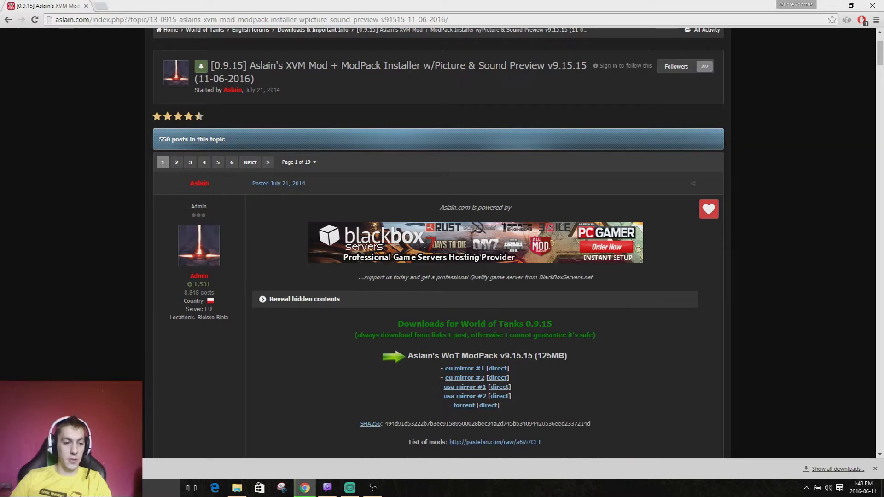
Step: Launch Aslains_WoT_Modpack_Installer_v.9.15.14 from the Downloads folder in File Explorer, with English as the setup language
left_click(236, 487)
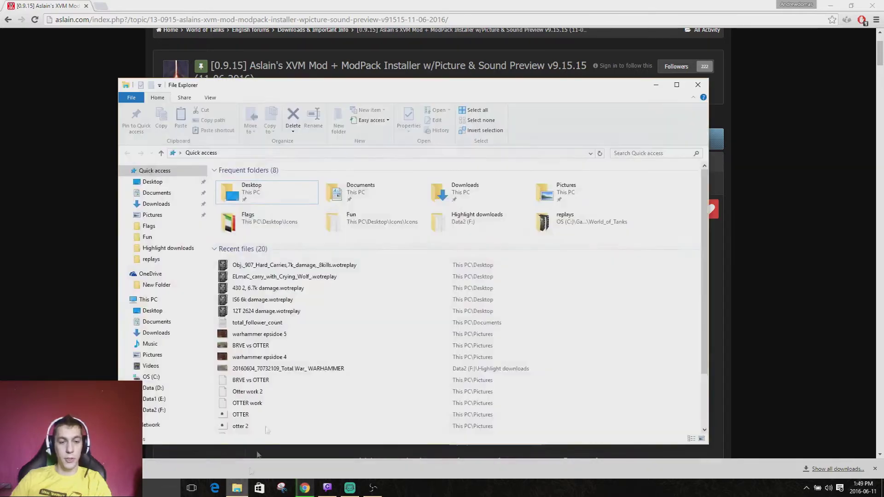
left_click(169, 205)
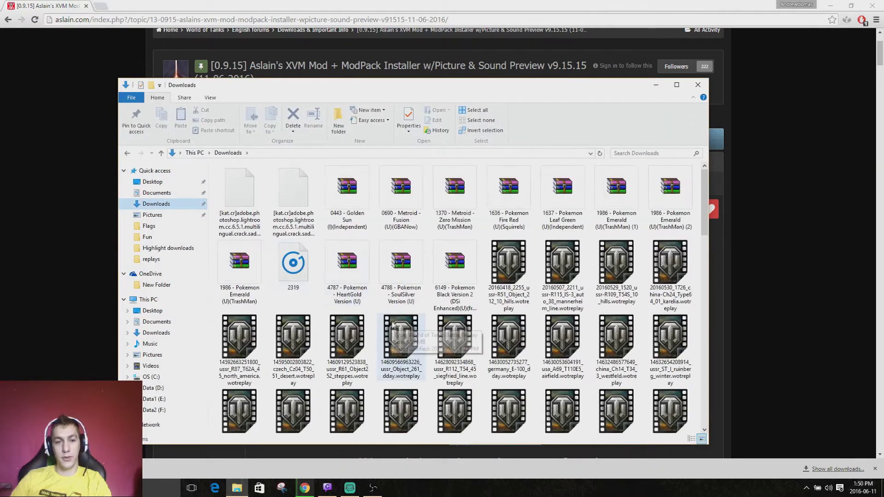
scroll(396, 324, "down", 10)
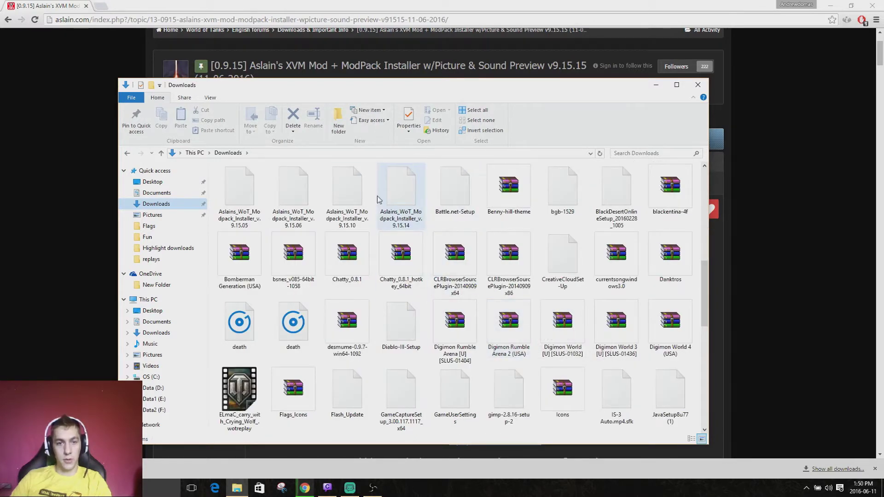
left_click(407, 201)
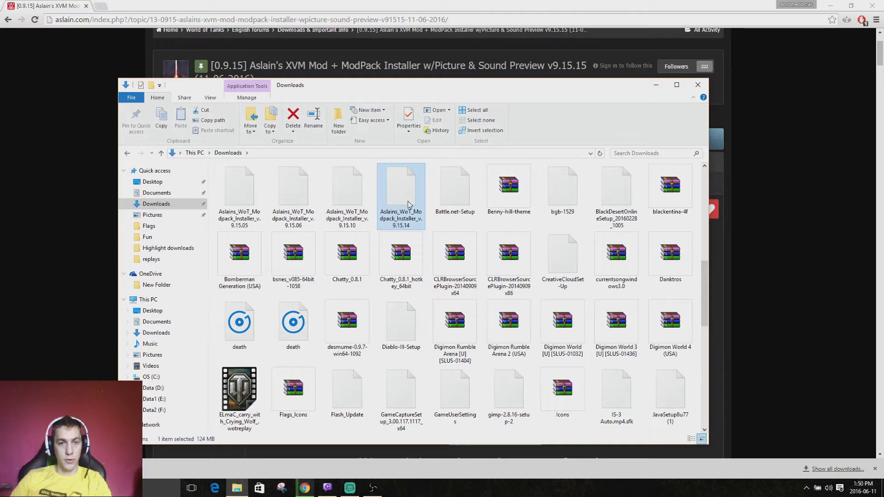
double_click(408, 204)
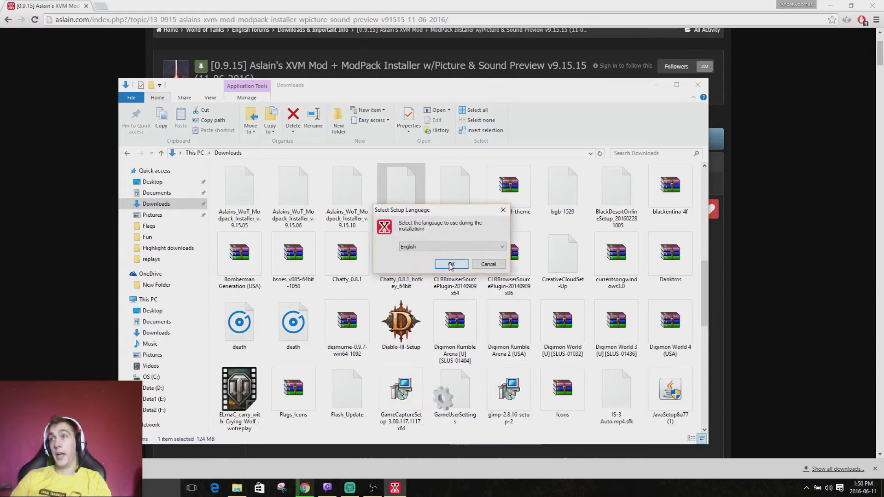
left_click(452, 264)
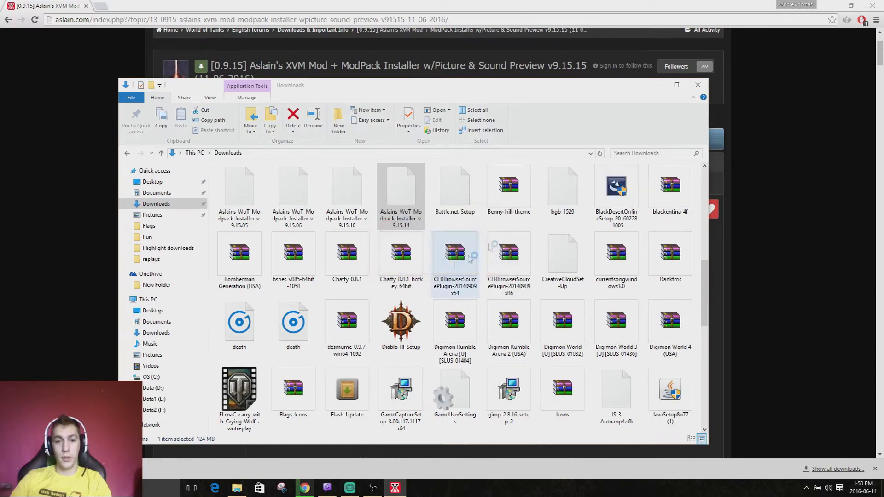
Step: Clear the open windows from the desktop and decline downloading the newer 9.15.15 installer
left_click(655, 85)
key("super+d")
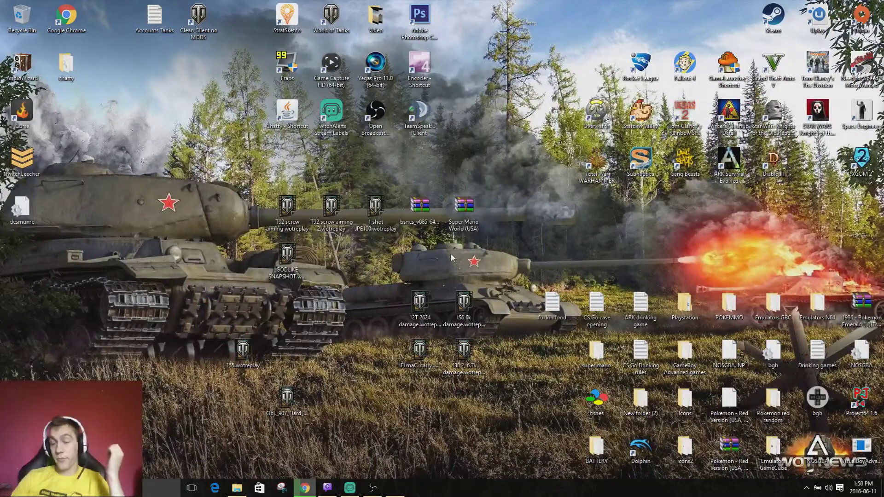
mouse_move(406, 490)
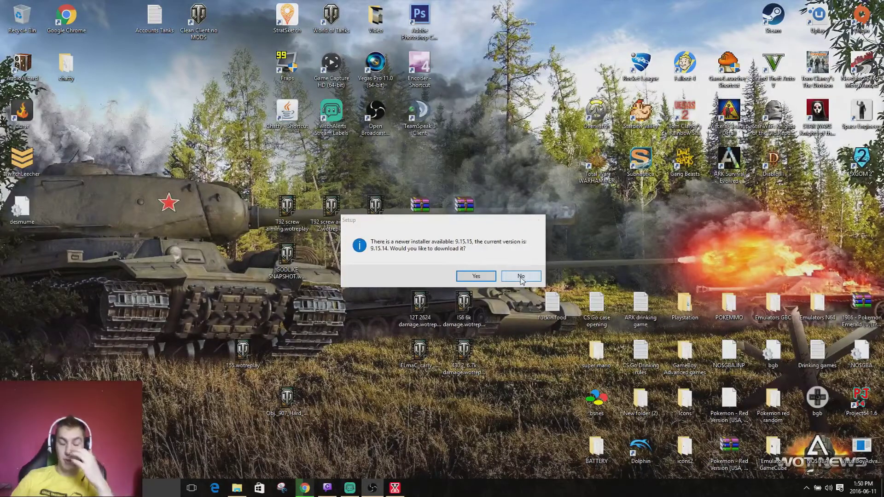
left_click(521, 276)
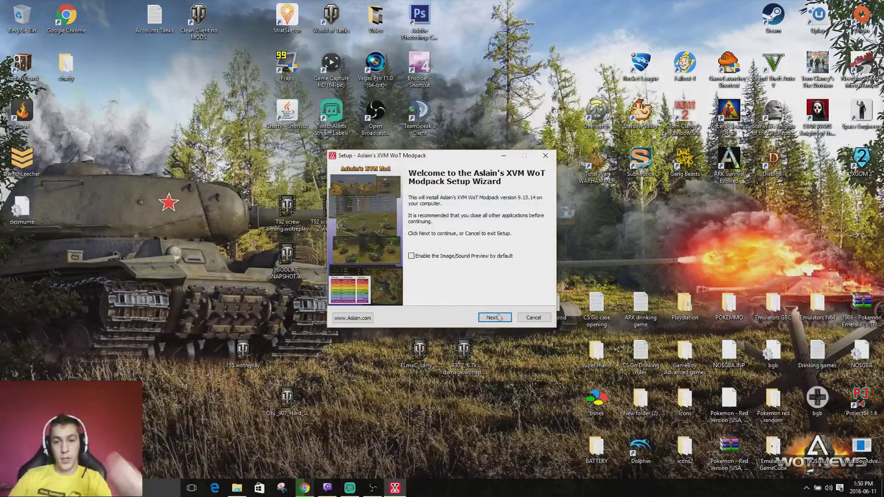
Step: Advance the setup wizard past the version change notes and accept C:\Games\World_of_Tanks as the destination folder
left_click(494, 318)
left_click(495, 318)
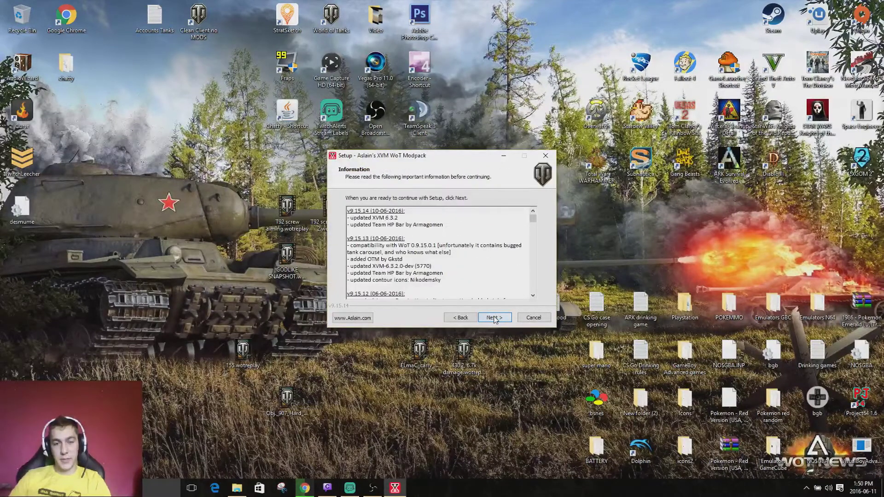
left_click(494, 318)
left_click(462, 317)
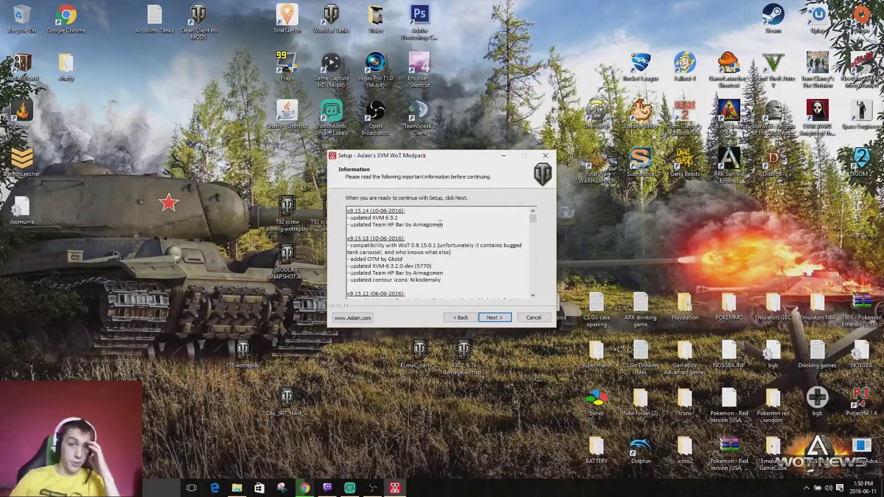
scroll(532, 221, "down", 2)
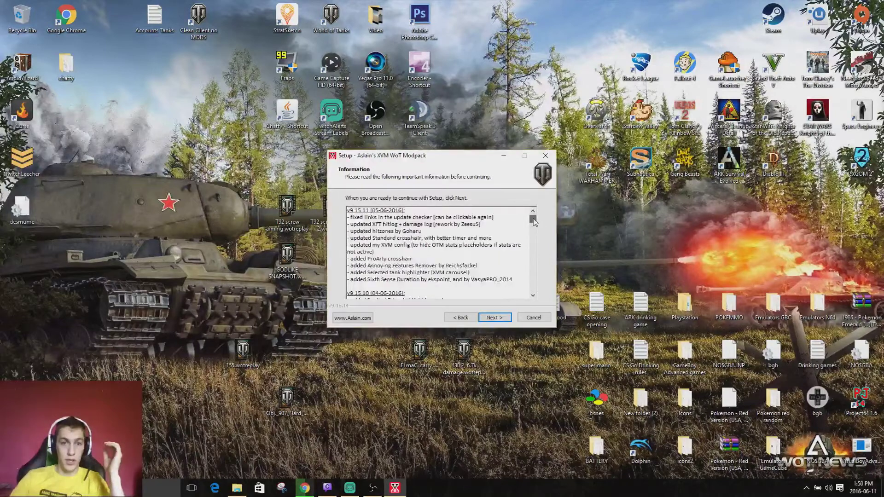
scroll(532, 219, "up", 2)
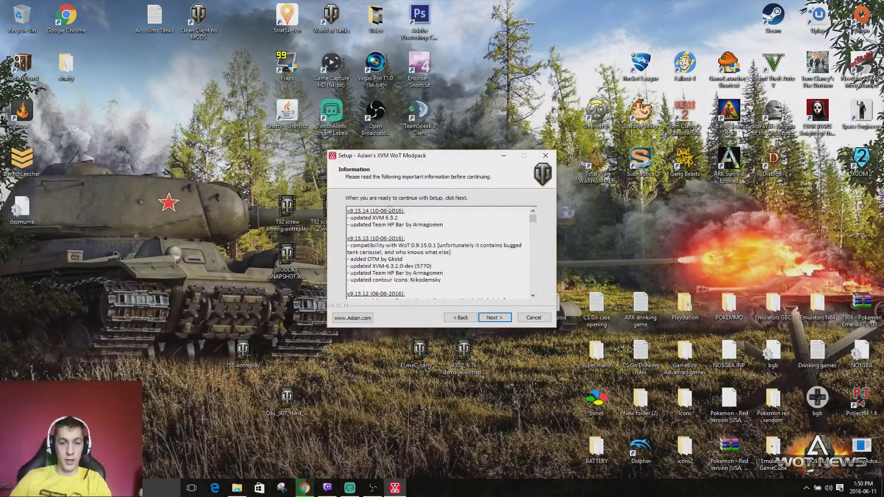
left_click(489, 320)
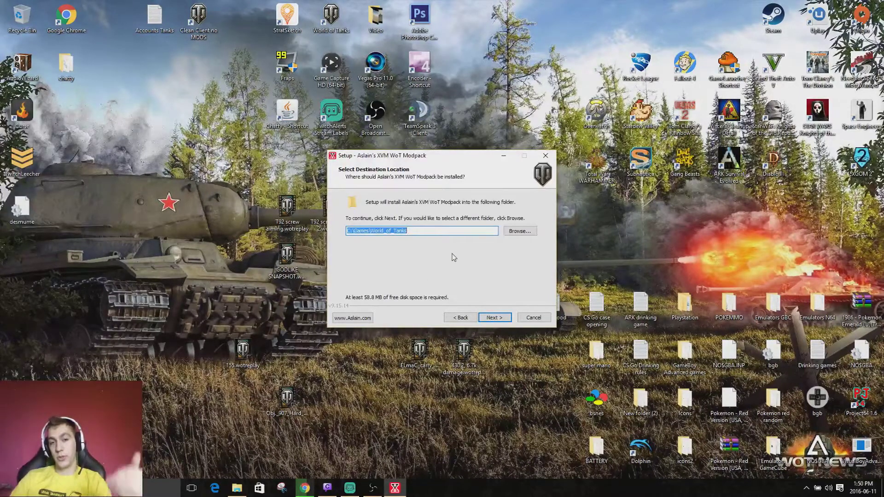
left_click(496, 317)
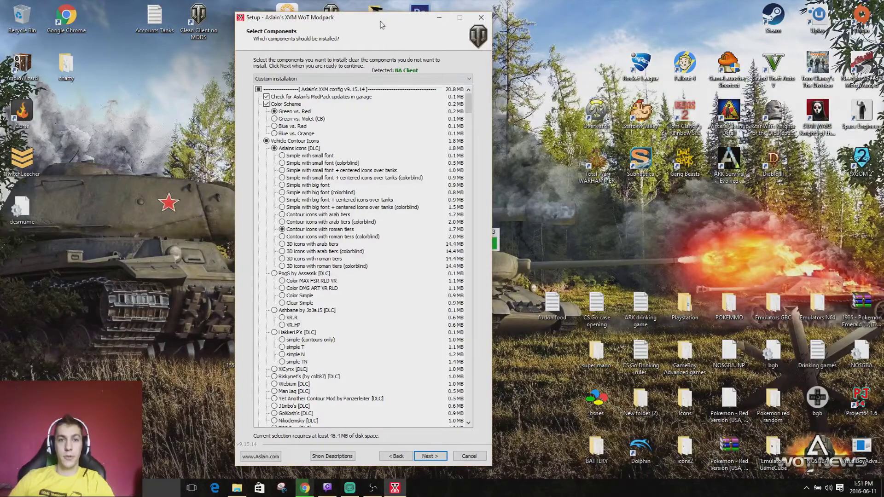
Step: Show the component descriptions with image previews and preview Contour icons with arab tiers (colorblind)
left_click_drag(381, 22, 407, 18)
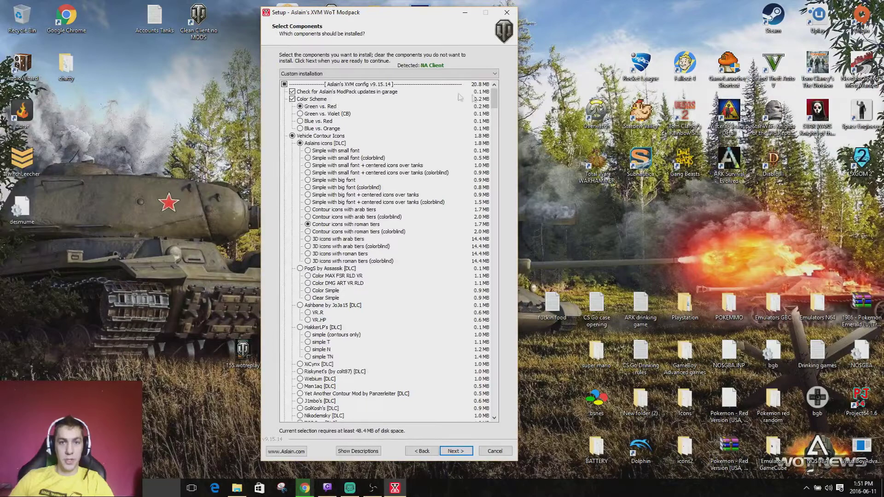
left_click(358, 452)
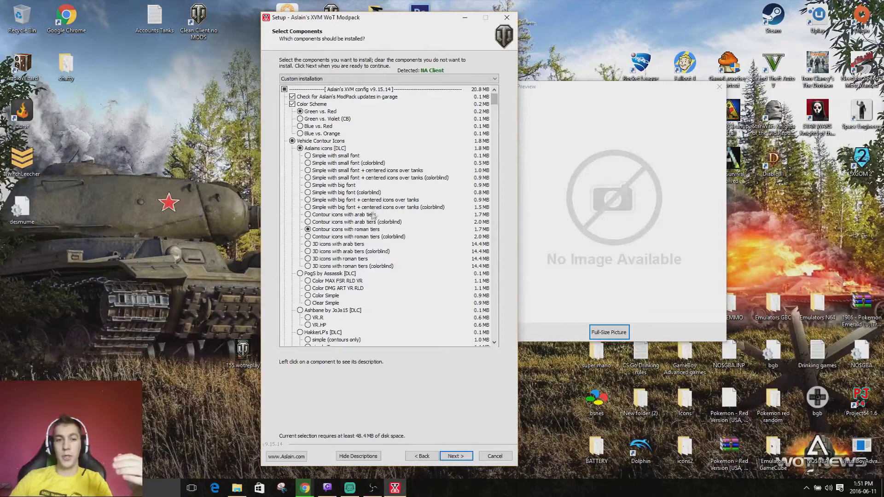
left_click(348, 222)
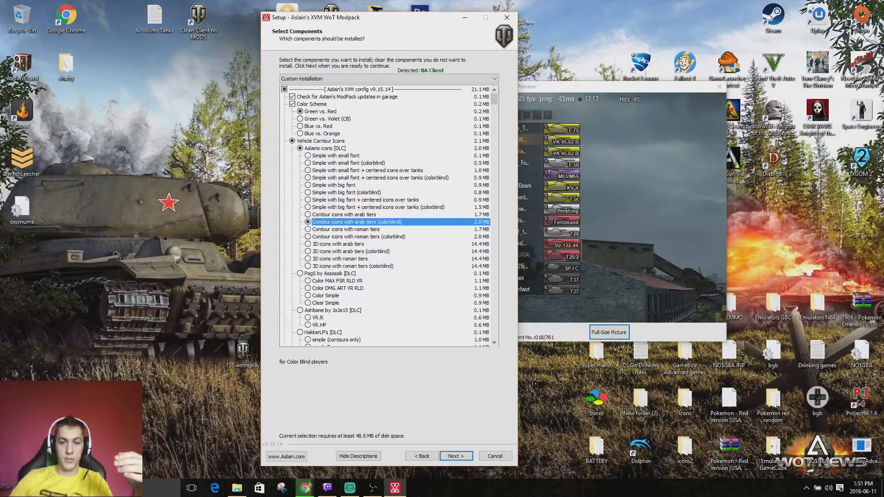
left_click(362, 456)
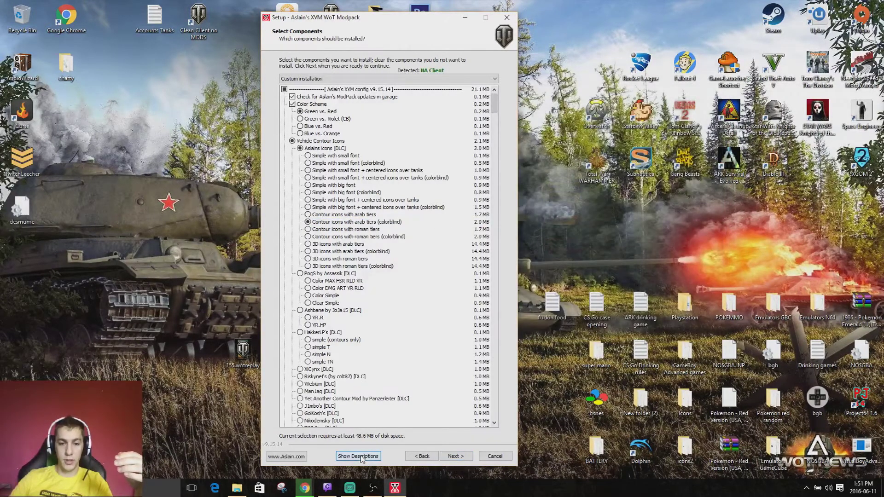
left_click(361, 456)
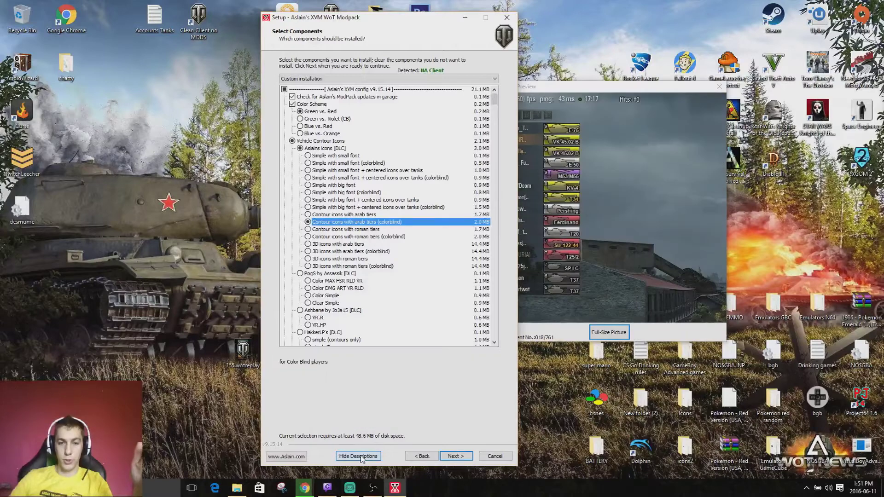
Step: Compare the previews of Contour icons with roman tiers and their colorblind variant
left_click(379, 230)
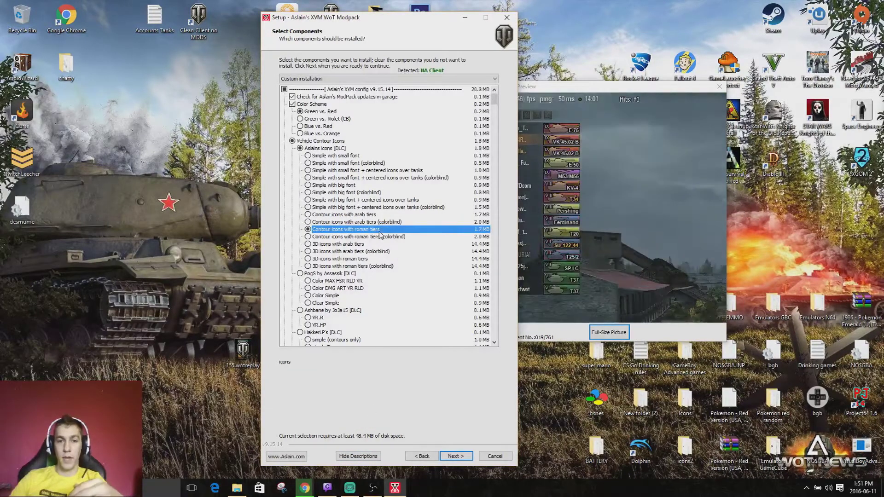
left_click(378, 237)
left_click(379, 231)
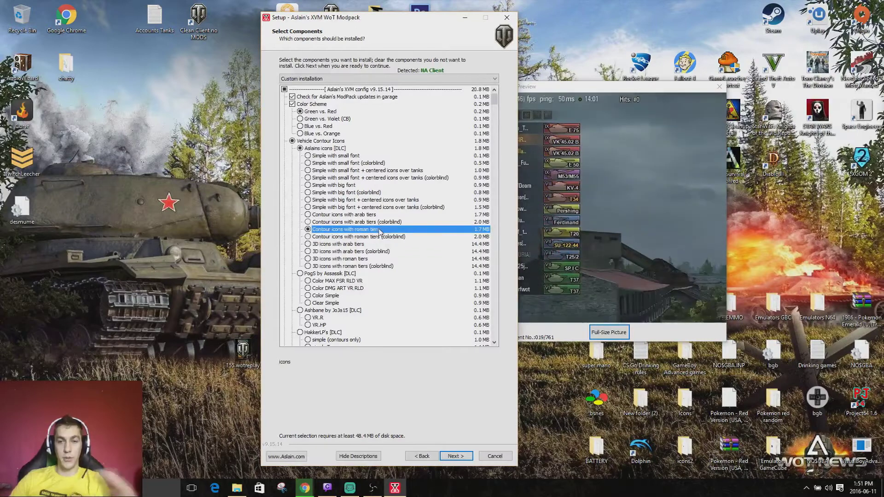
left_click(378, 237)
left_click(377, 230)
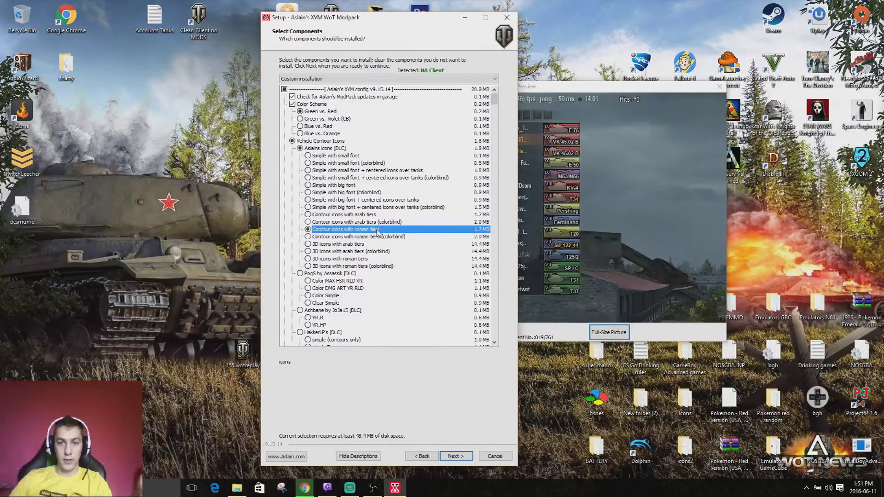
Step: Preview the big-font and arab-tier vehicle icons and select Contour icons with roman tiers
left_click(354, 193)
left_click(353, 200)
left_click(351, 215)
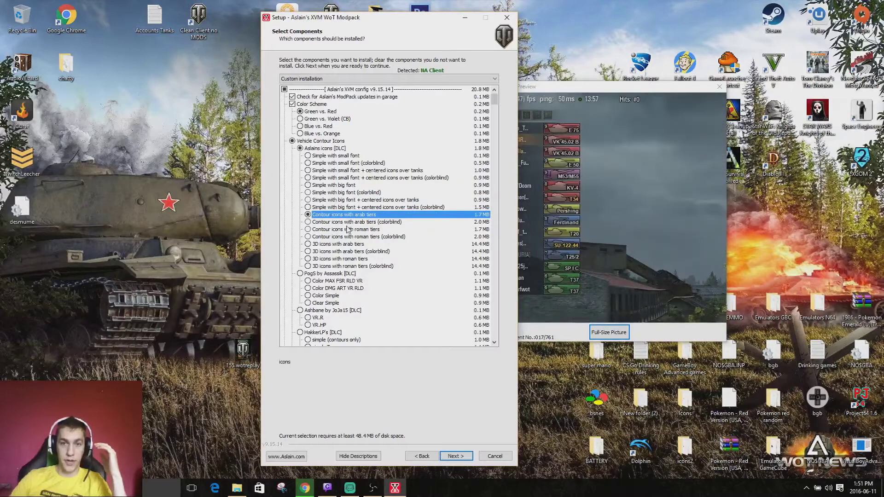
left_click(357, 230)
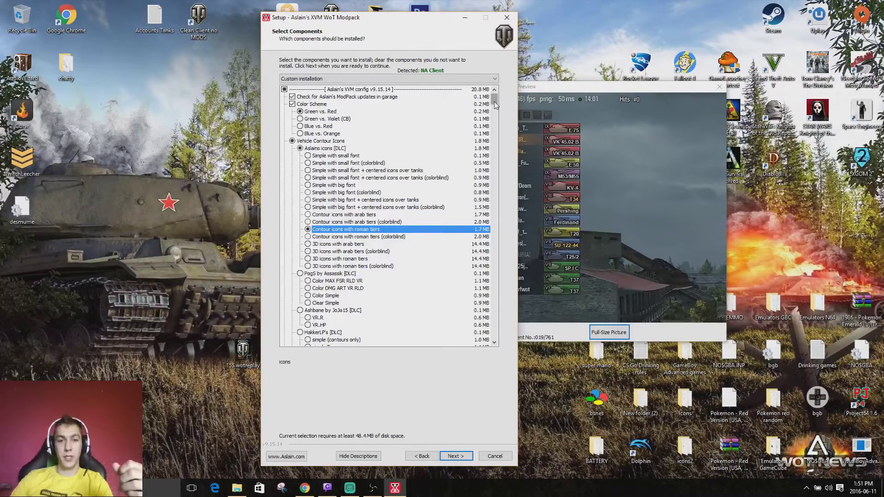
Step: Preview the ally/enemy-colored vehicle names and the default class icons in the OTM by Aslain options
scroll(495, 105, "down", 2)
left_click_drag(495, 105, 496, 120)
scroll(386, 183, "down", 4)
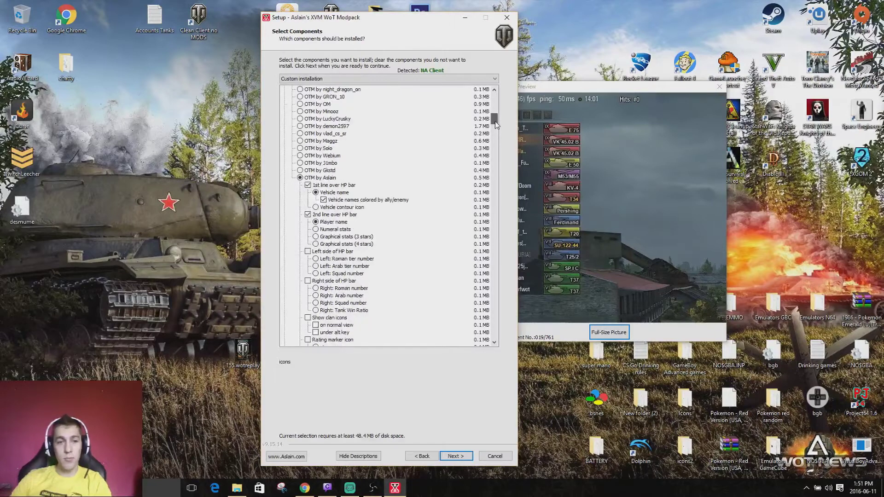
left_click(343, 199)
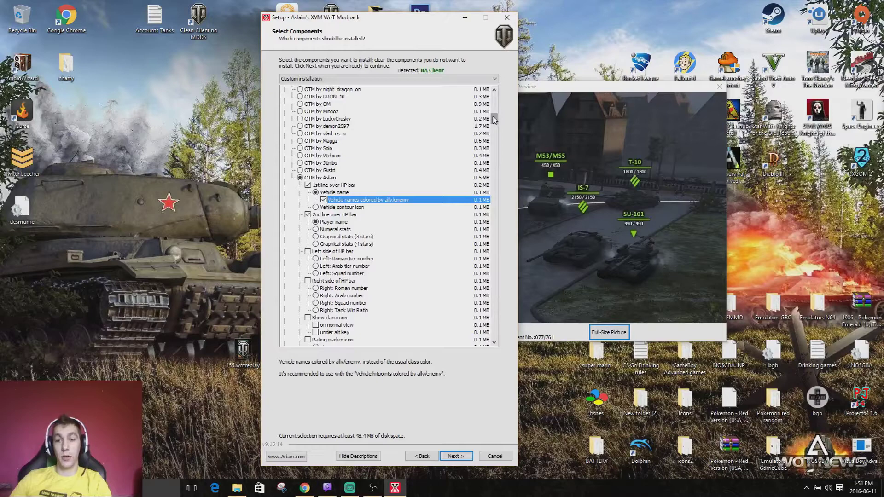
left_click_drag(494, 120, 496, 127)
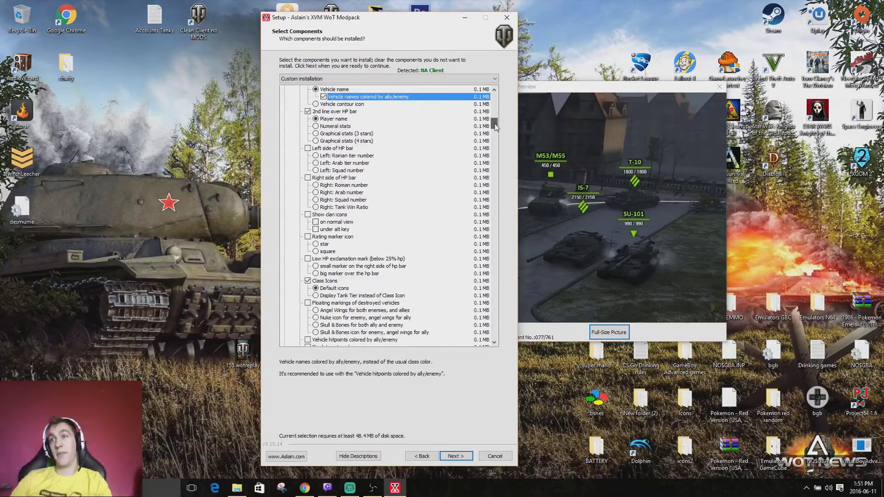
left_click_drag(495, 127, 495, 130)
left_click(346, 216)
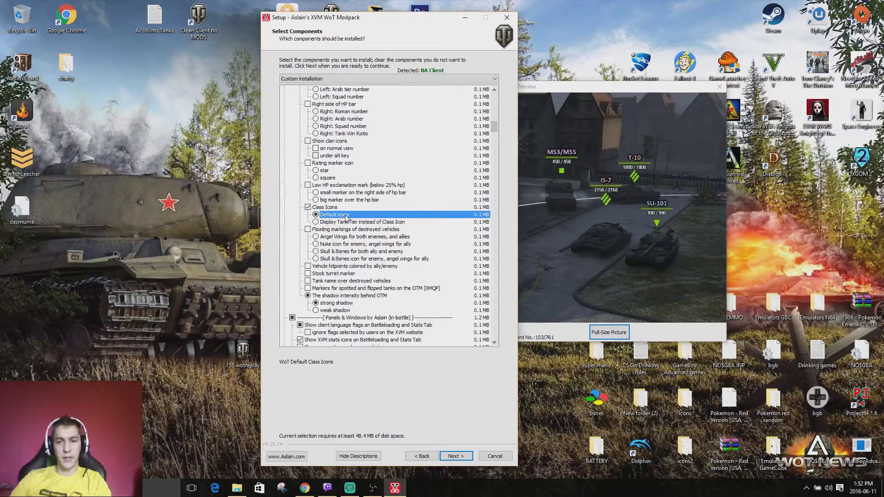
Step: Compare the weak and strong shadow previews for the shadow intensity behind OTM, ending with strong shadow selected
left_click_drag(495, 127, 497, 135)
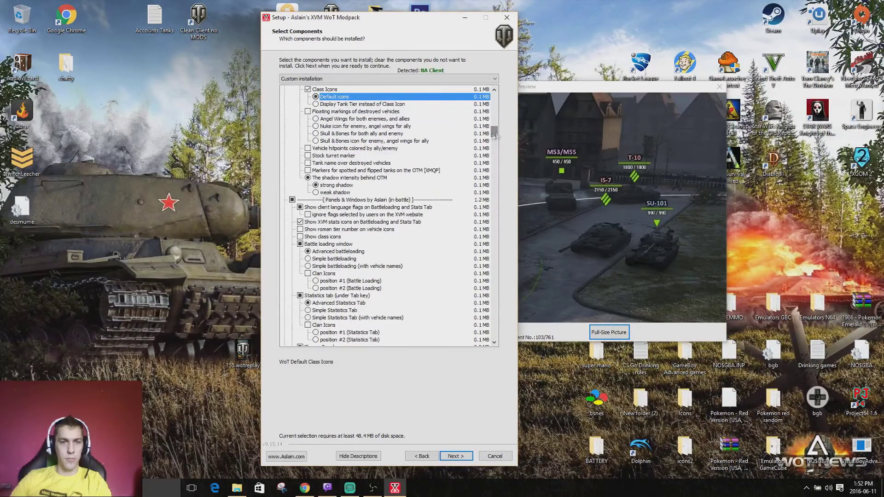
left_click(343, 186)
left_click(343, 192)
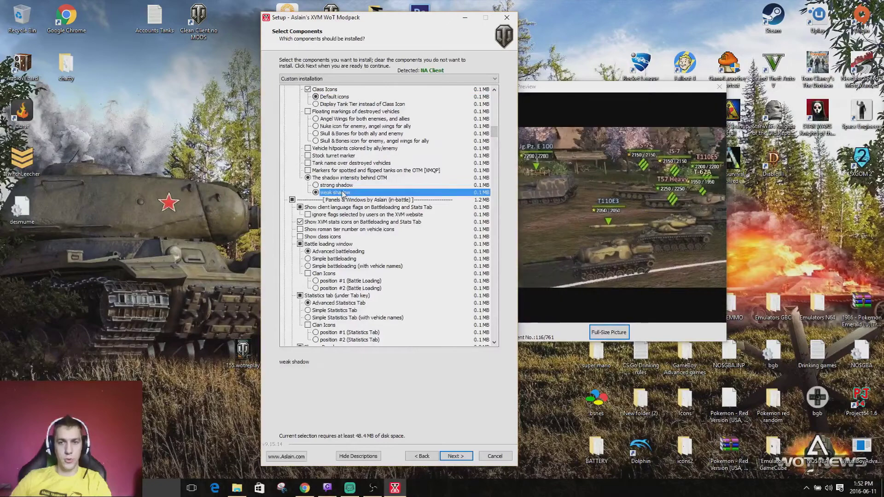
key("Up")
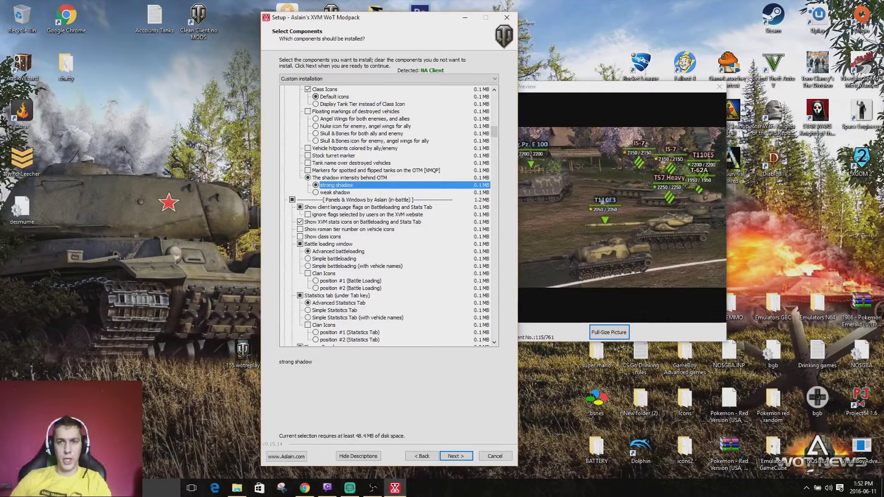
left_click(373, 193)
left_click(374, 189)
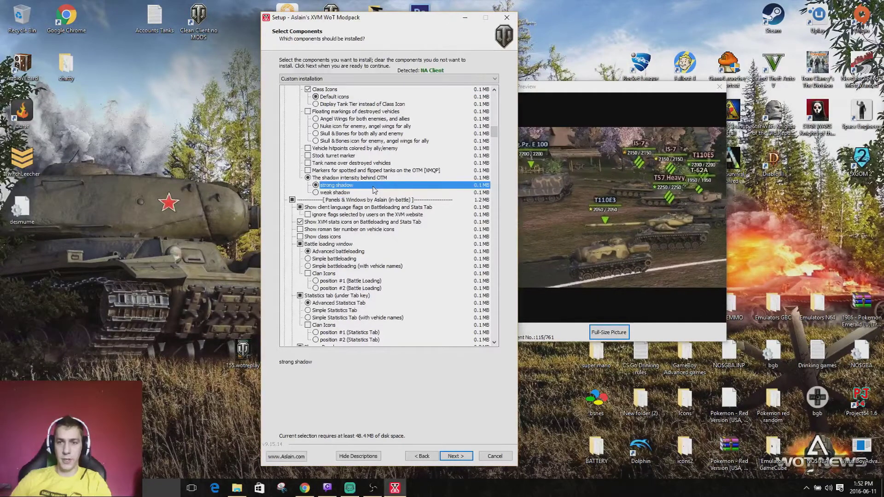
Step: Compare the advanced and simple battle loading window previews, ending with Advanced battleloading selected
left_click_drag(495, 131, 496, 136)
left_click(339, 178)
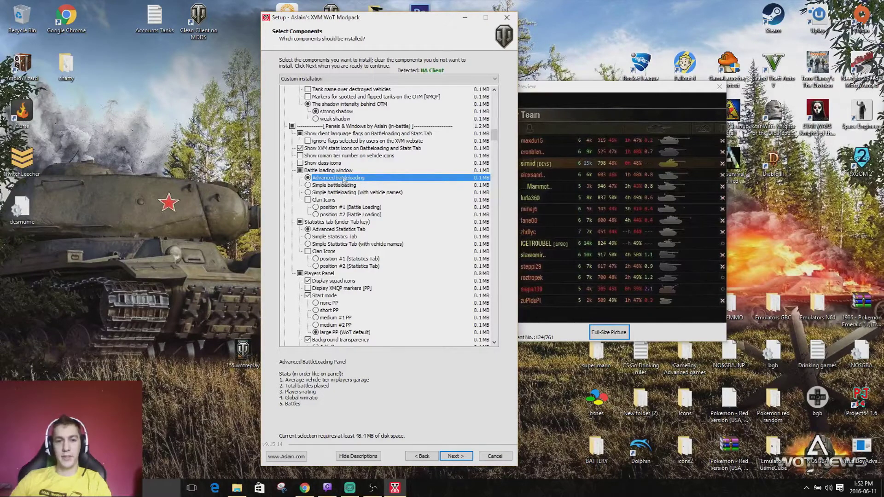
left_click(343, 186)
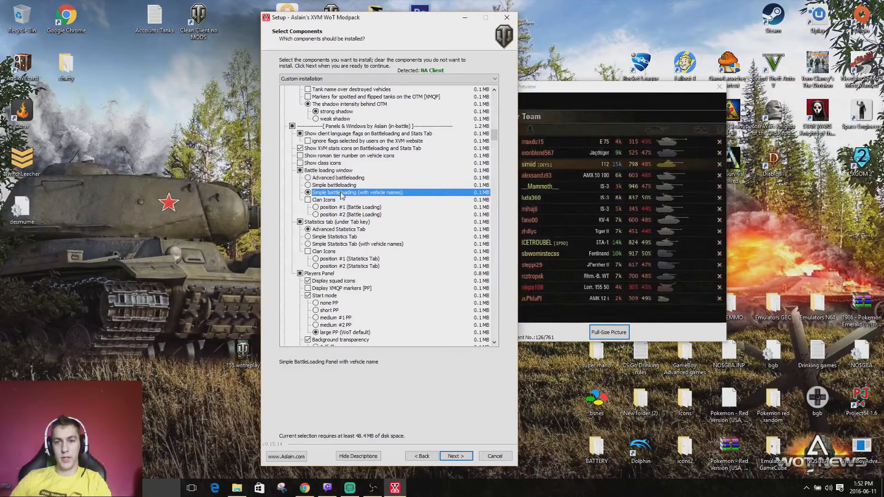
left_click(353, 179)
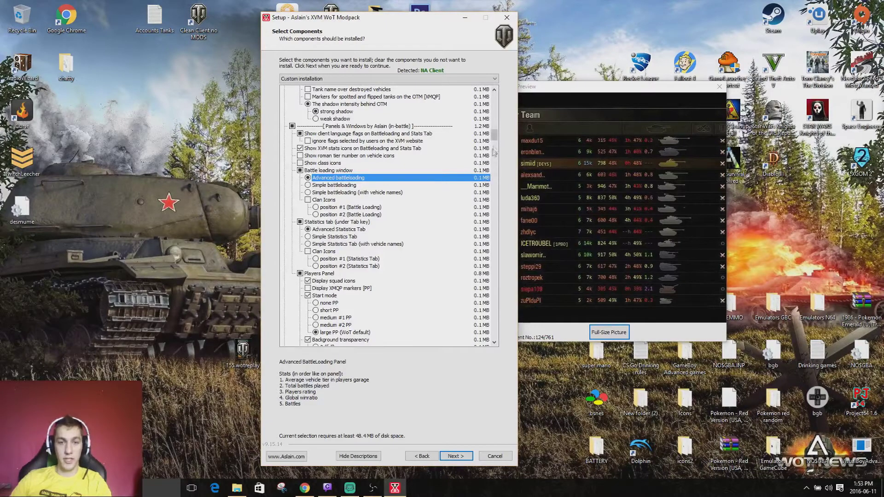
Step: Enable the complete Statistics tab component, including its clan icons, with the Advanced Statistics Tab layout
scroll(498, 141, "down", 2)
scroll(498, 141, "down", 1)
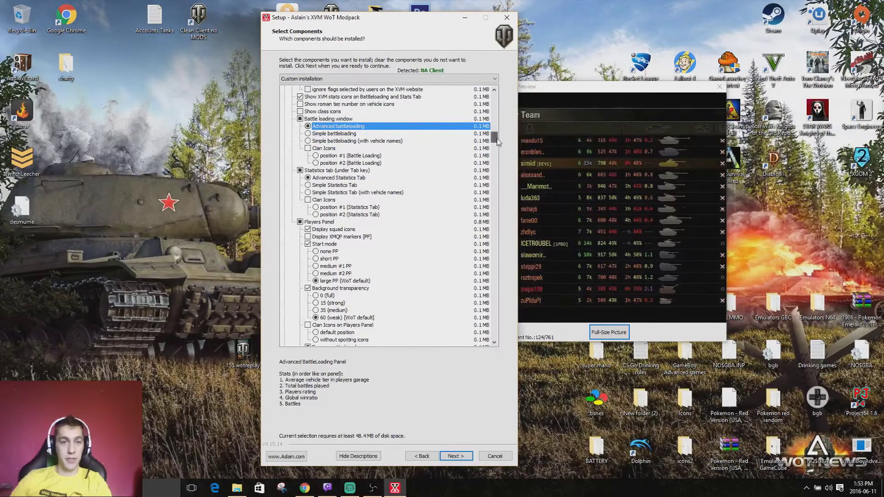
left_click(366, 178)
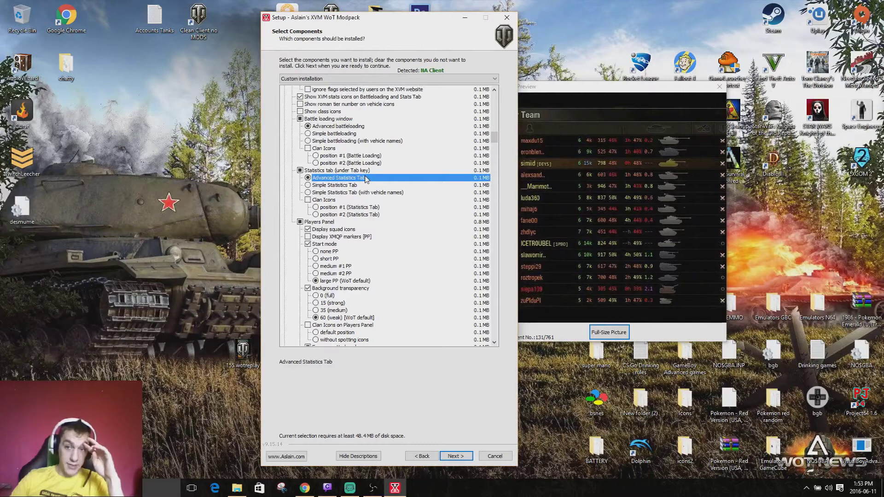
left_click(367, 173)
left_click(368, 178)
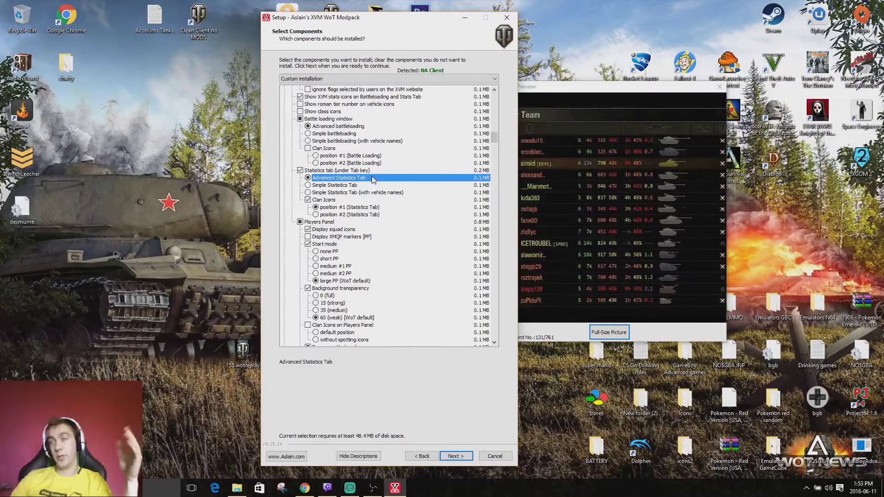
Step: Compare both clan icon positions for the Statistics tab and select position #1
left_click(352, 208)
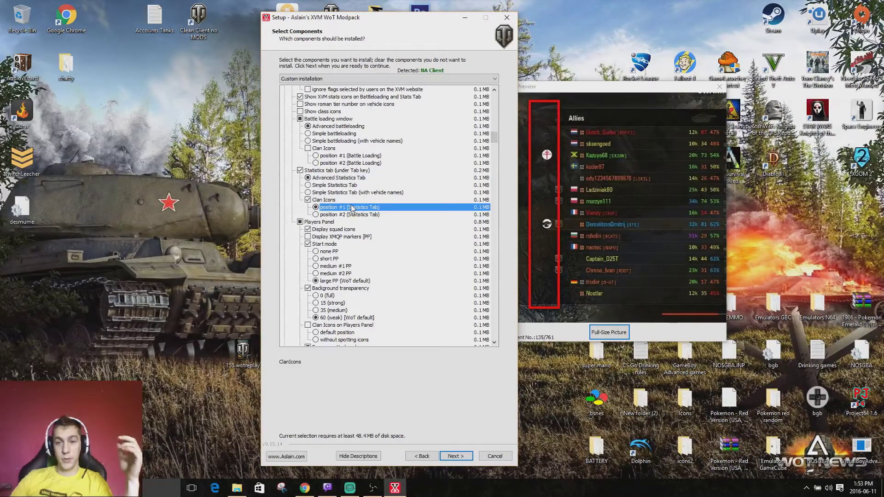
left_click(359, 213)
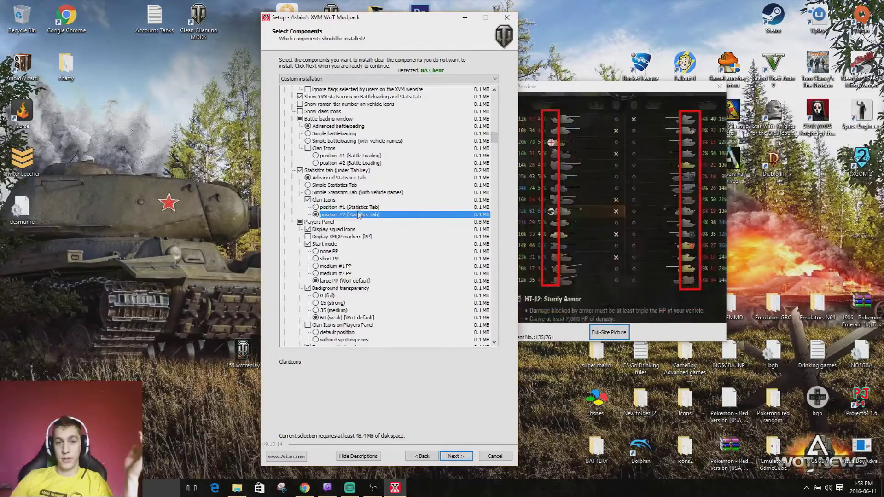
left_click(361, 208)
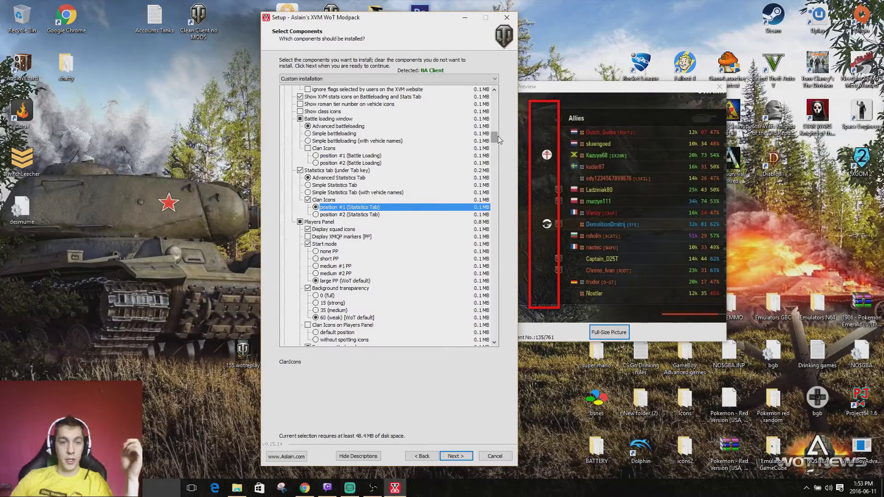
Step: Preview the squad icons option and the large PP (WoT default) start mode of the Players Panel
scroll(497, 140, "down", 2)
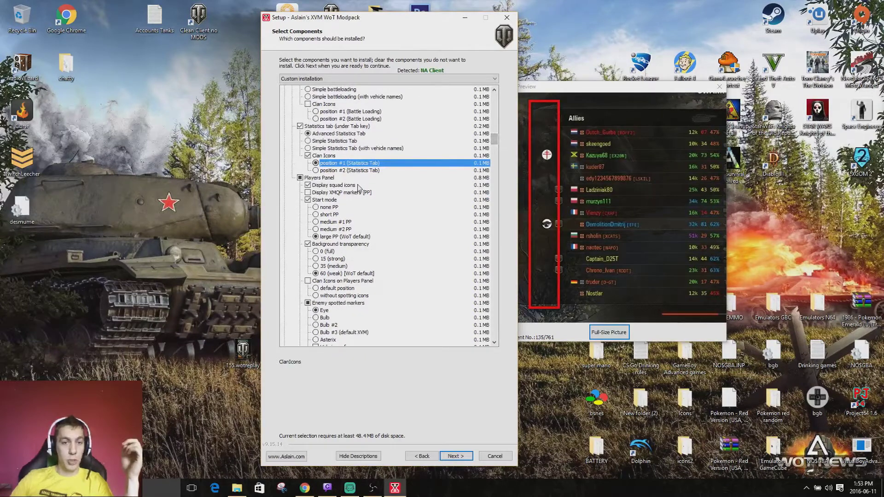
left_click(349, 185)
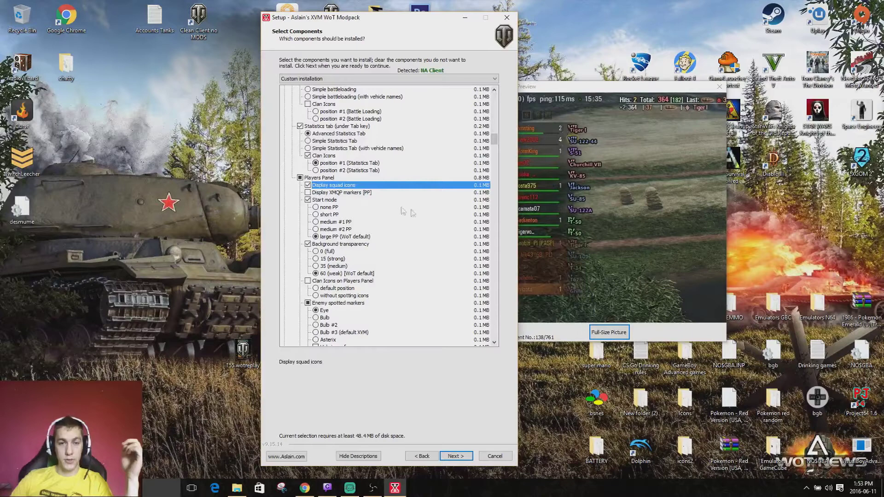
double_click(362, 201)
left_click(344, 238)
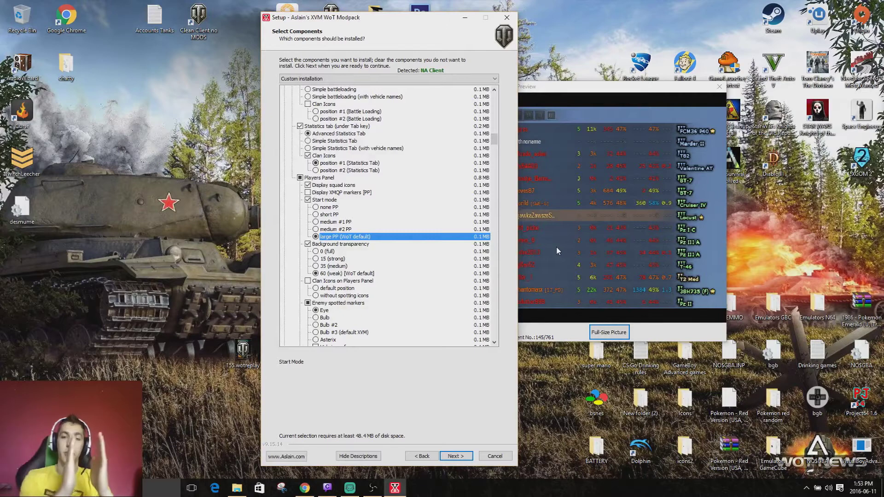
Step: Compare the none, short, medium and large Players Panel start modes, ending with large PP (WoT default) selected
left_click(337, 215)
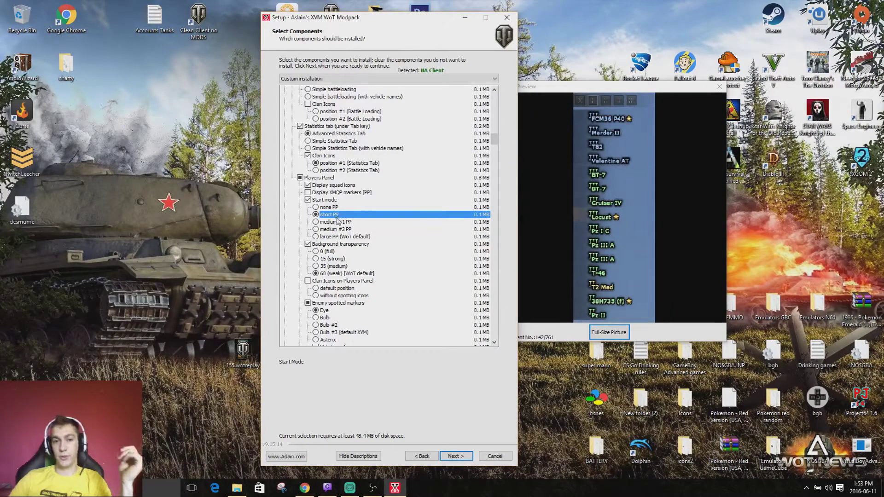
left_click(342, 237)
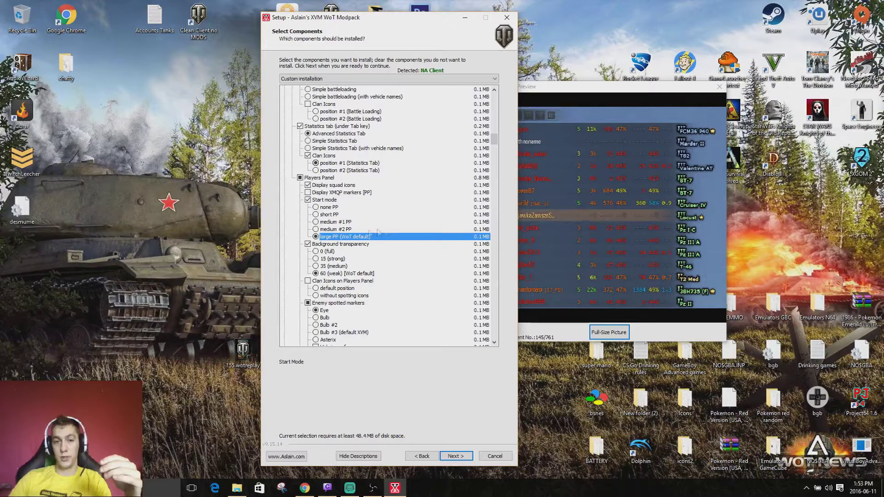
left_click(352, 230)
left_click(347, 222)
left_click(344, 208)
left_click(344, 214)
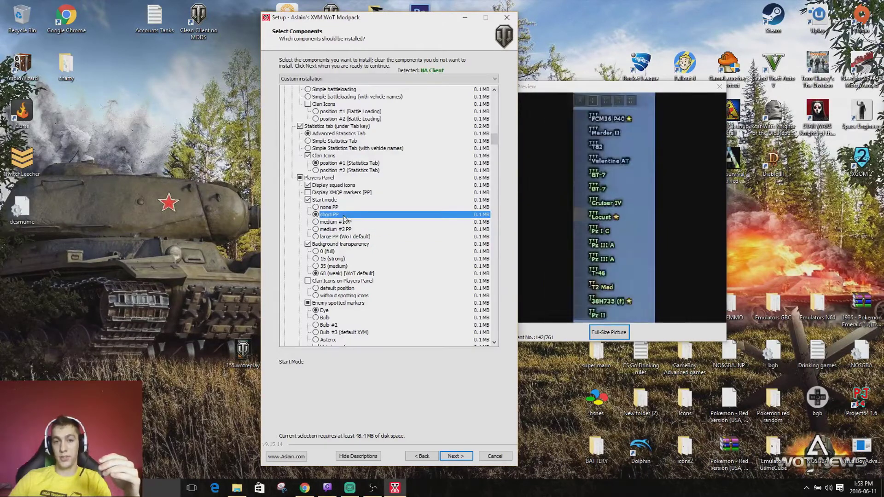
left_click(344, 209)
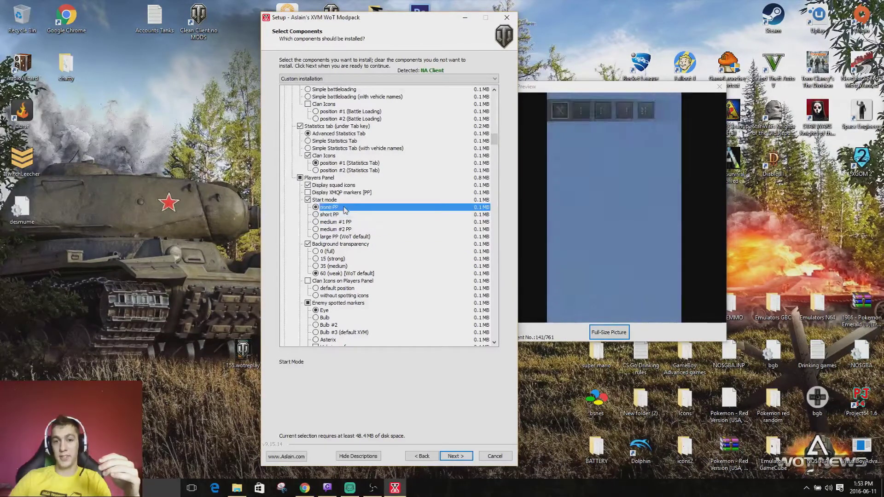
left_click(345, 236)
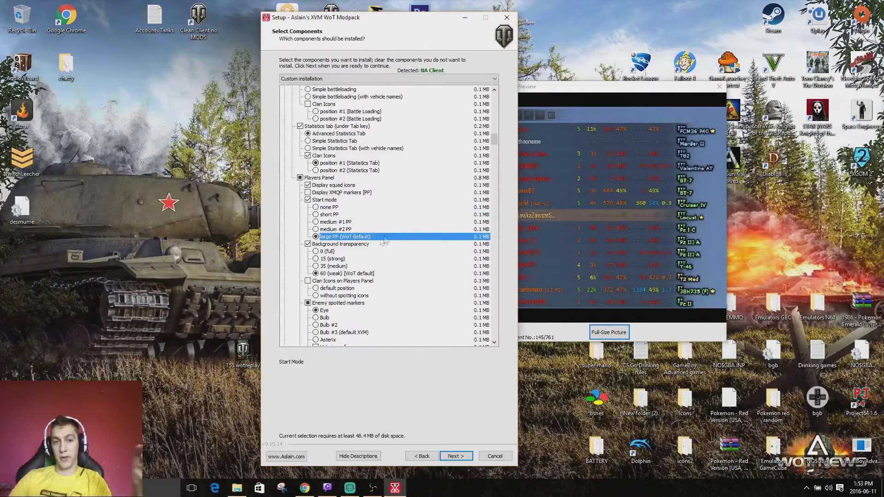
Step: Compare the Players Panel background transparency previews from 0 (full) to 60 (weak), ending with 60 (weak) [WoT default] selected
left_click(349, 274)
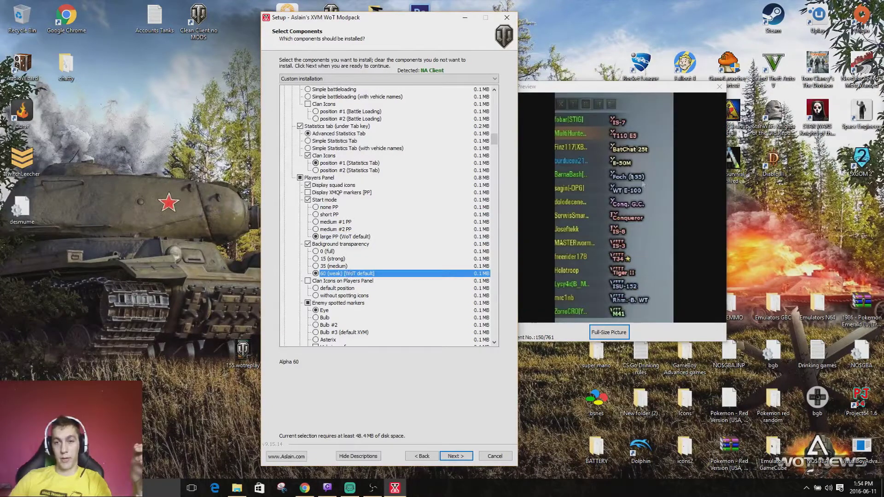
left_click(354, 258)
left_click(353, 266)
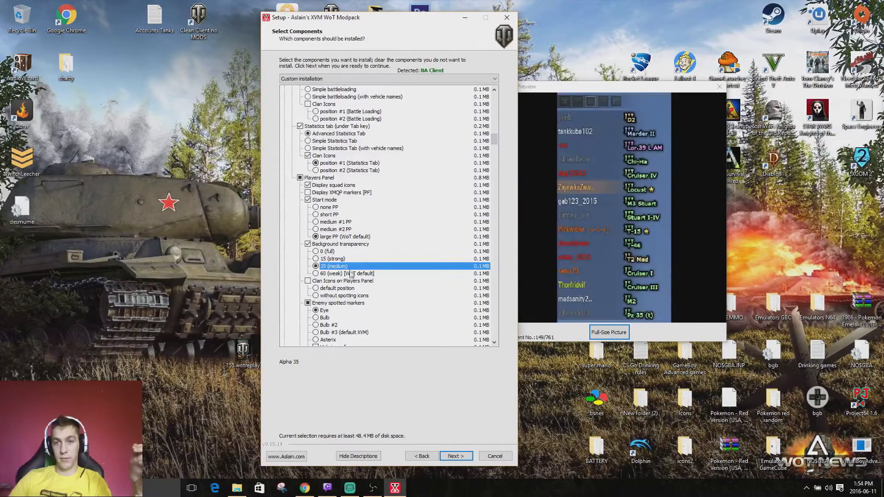
left_click(353, 274)
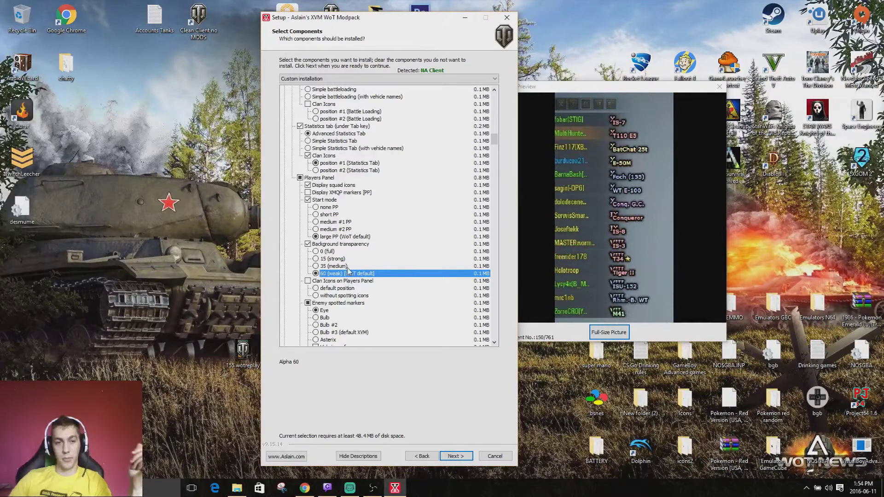
left_click(344, 252)
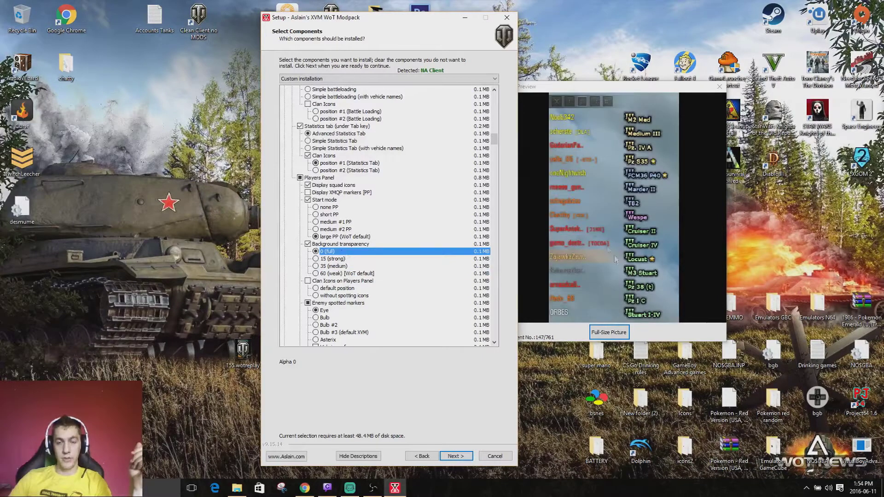
left_click(344, 274)
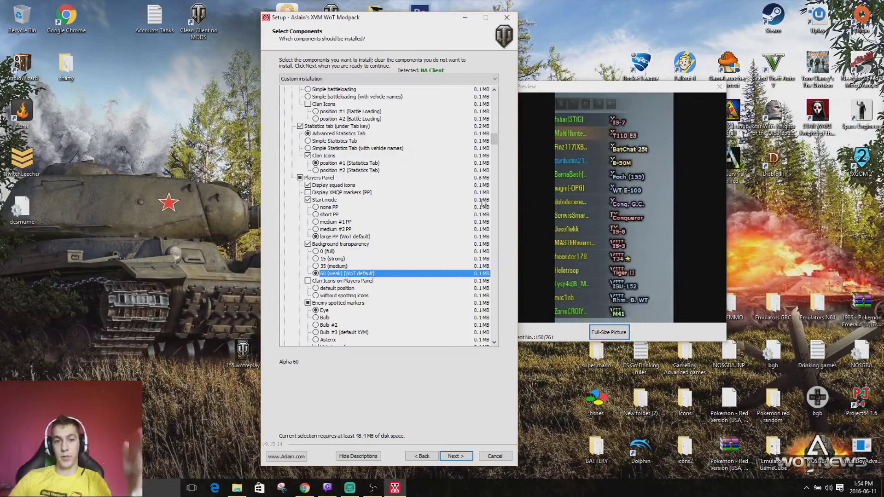
Step: Compare the Eye, Bulb and Asterix previews for the enemy spotted markers, ending with Eye selected
left_click_drag(494, 139, 497, 149)
left_click(350, 150)
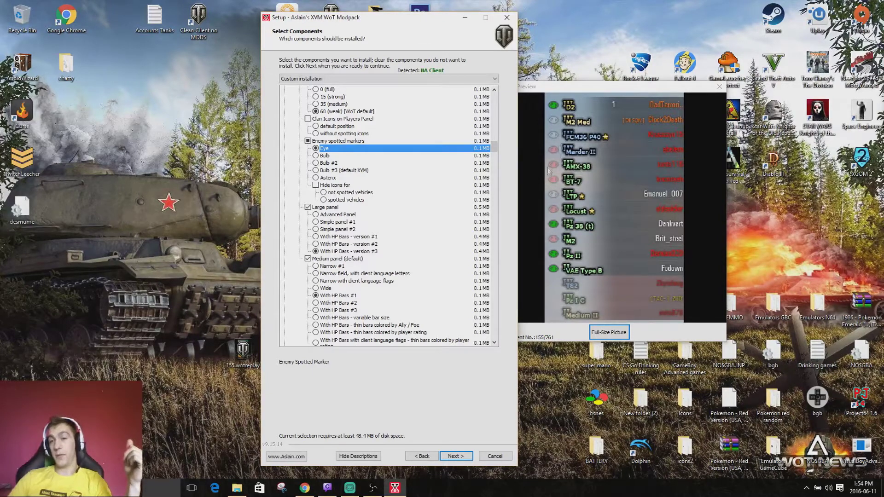
left_click(324, 156)
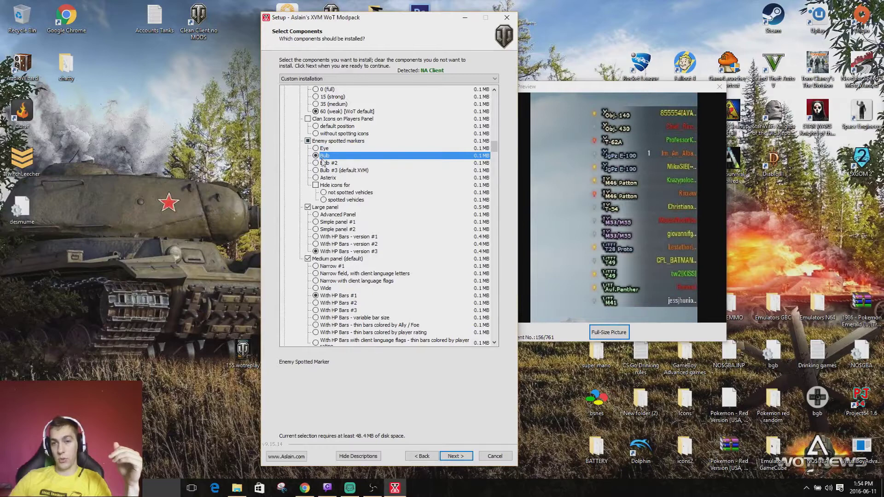
left_click(324, 164)
left_click(329, 171)
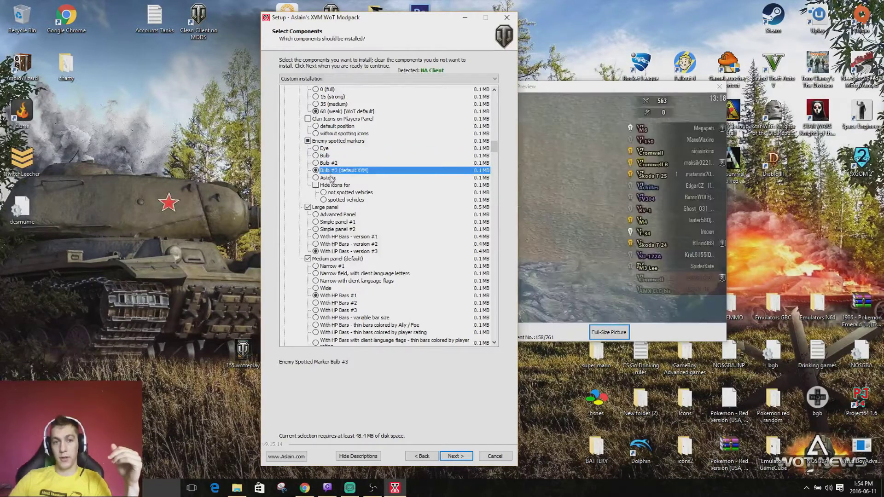
left_click(329, 178)
left_click(326, 151)
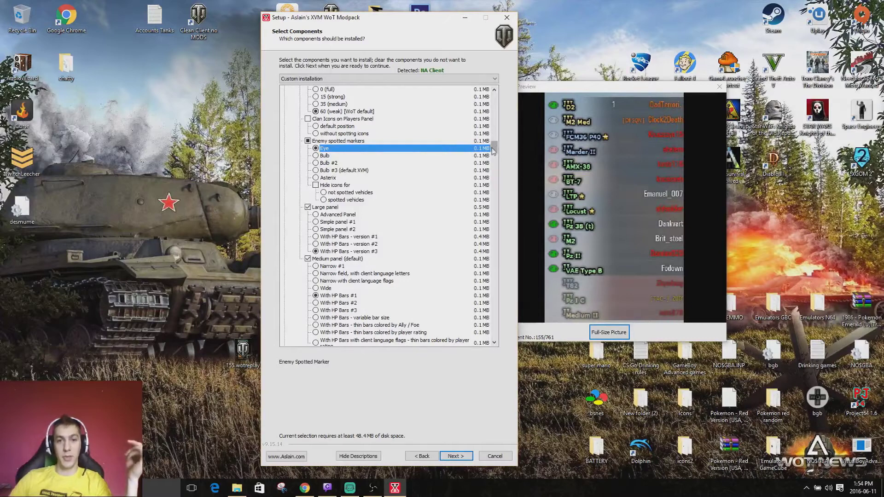
scroll(491, 148, "down", 3)
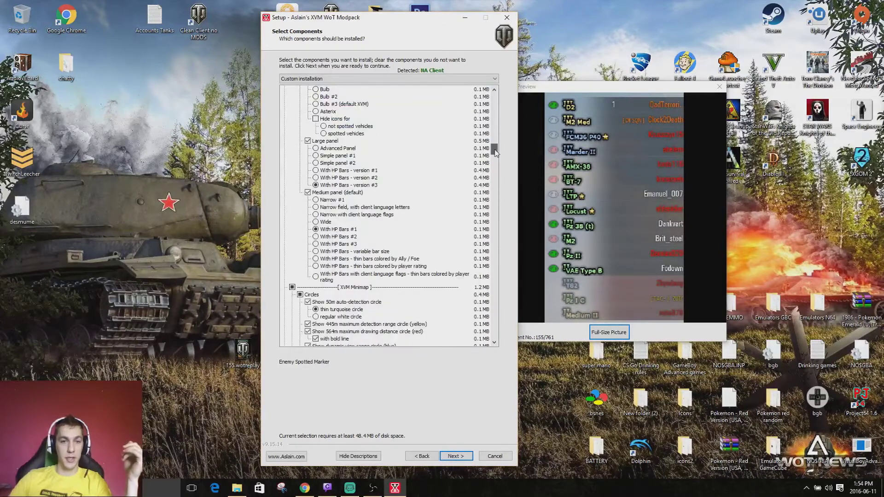
Step: Preview large panel HP Bars version #3 and medium panel HP Bars #1, ending with With HP Bars #2 selected for the medium panel
left_click(363, 185)
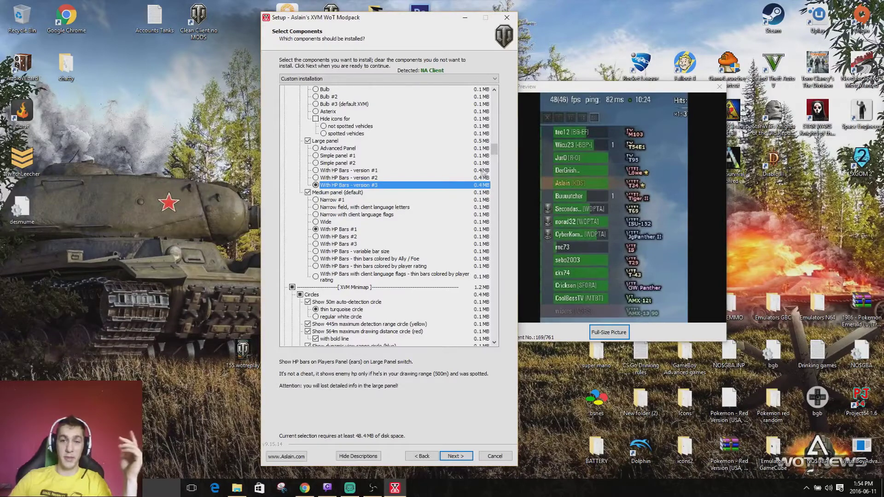
left_click_drag(493, 148, 492, 149)
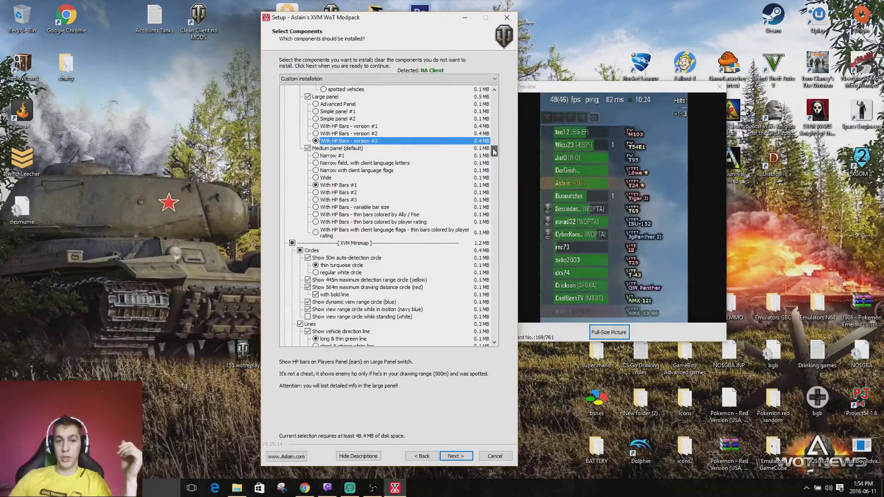
left_click(359, 186)
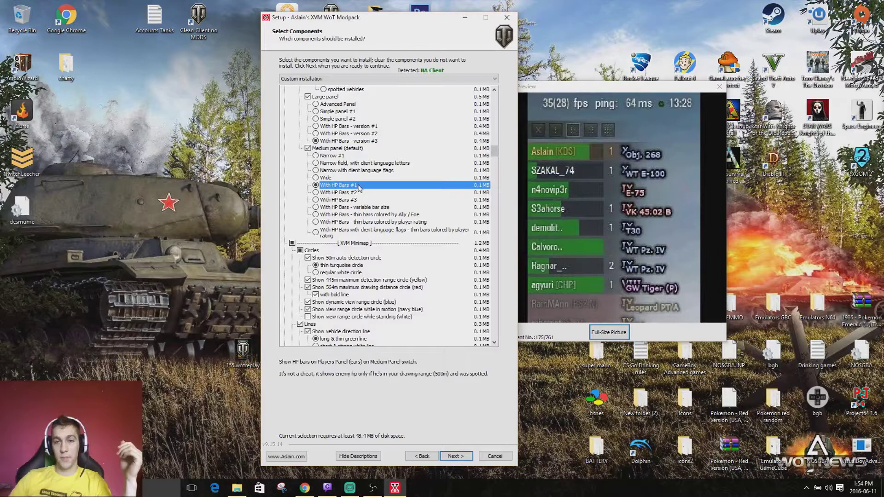
left_click(359, 194)
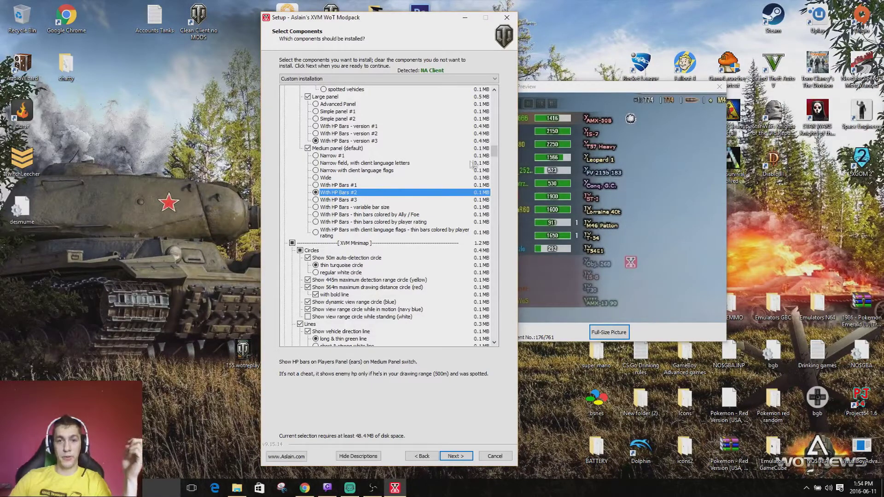
Step: Review the XVM Minimap circle, line and label options, previewing the extra markers for spotted and flipped tanks while leaving them disabled
scroll(495, 155, "down", 1)
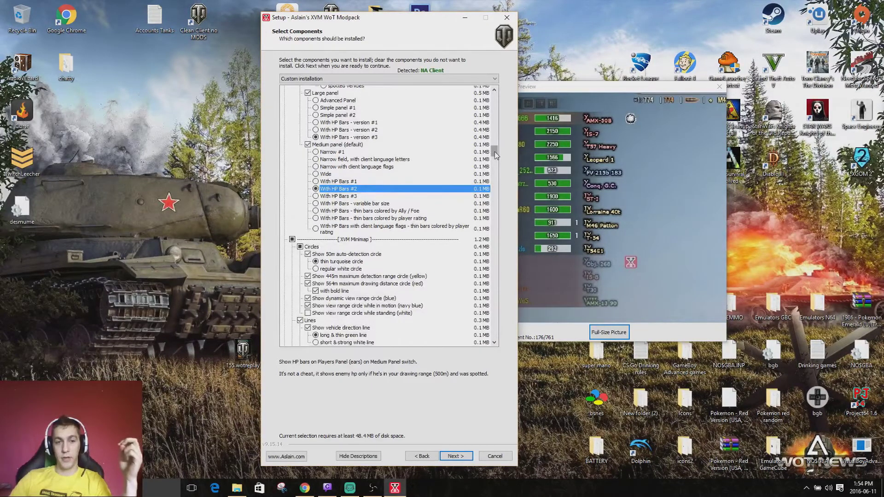
scroll(496, 155, "down", 3)
scroll(496, 157, "down", 1)
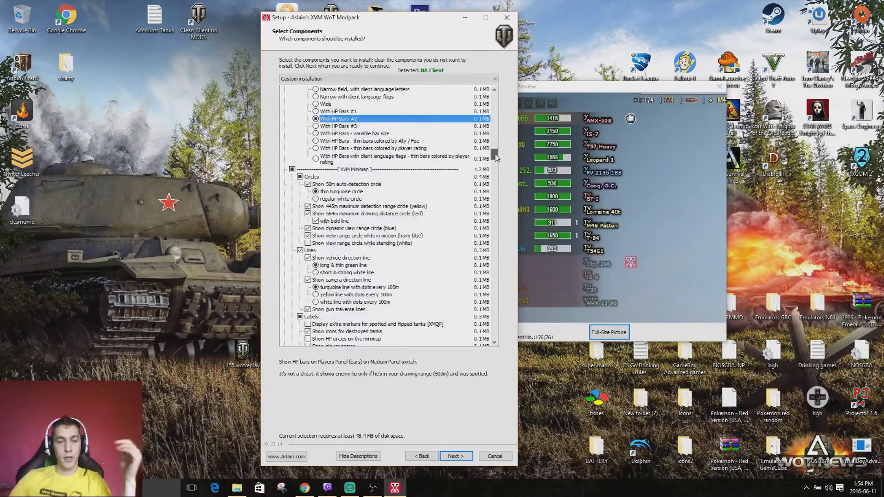
scroll(497, 157, "down", 1)
scroll(495, 157, "down", 2)
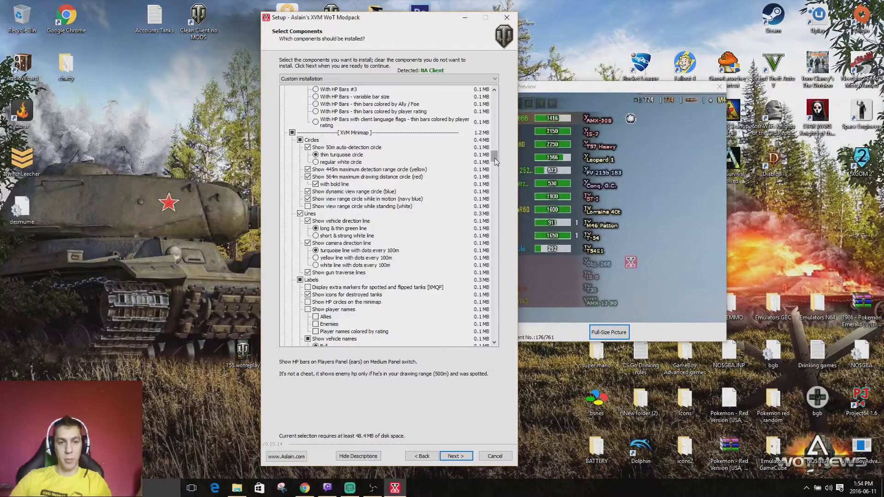
scroll(496, 161, "down", 2)
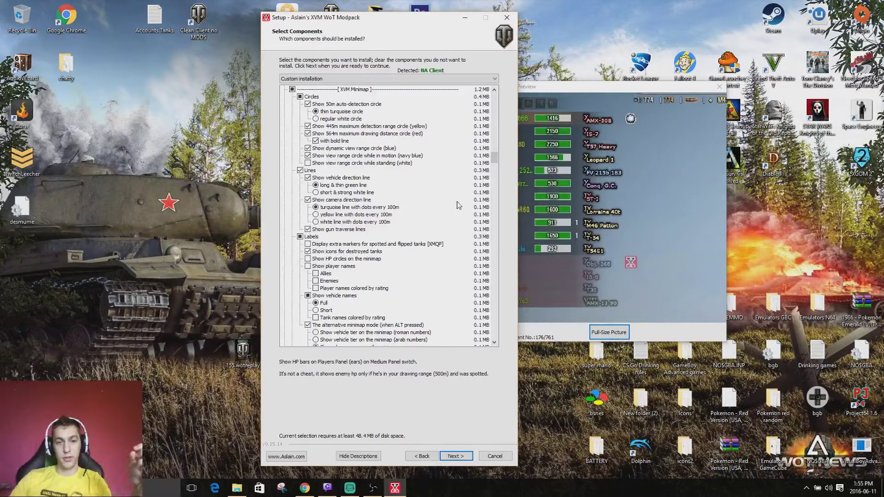
left_click(345, 247)
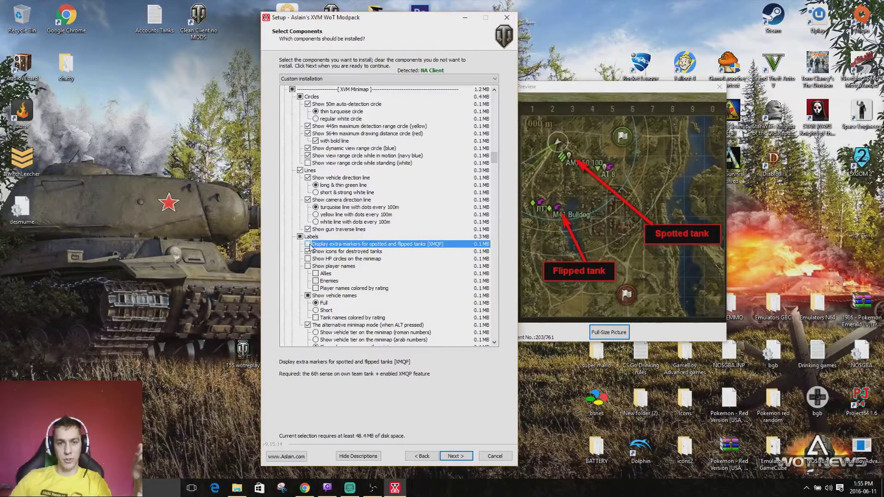
left_click(309, 245)
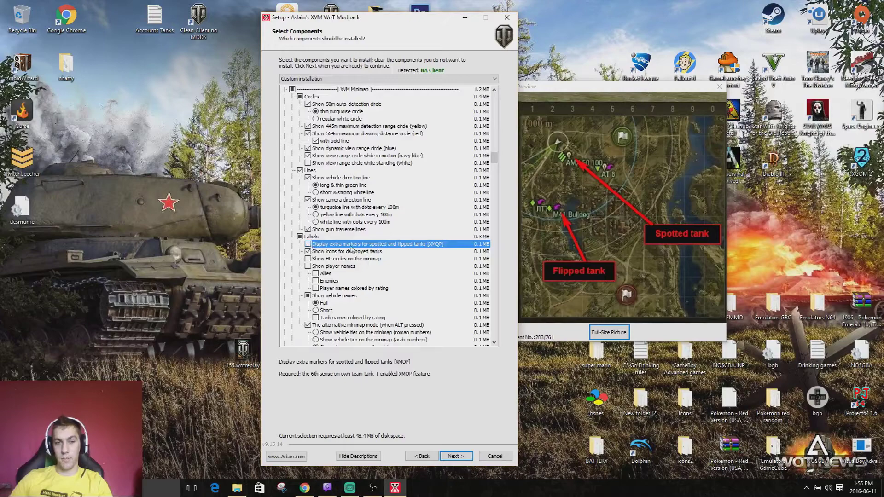
Step: Preview the Minimap zoom option and set its size to Big and its position to Centered
left_click_drag(496, 159, 497, 168)
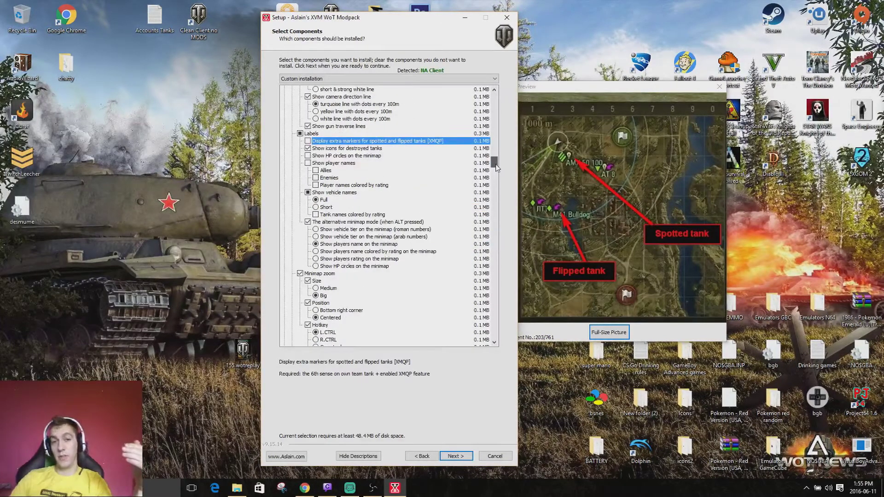
left_click_drag(496, 165, 497, 173)
left_click(330, 201)
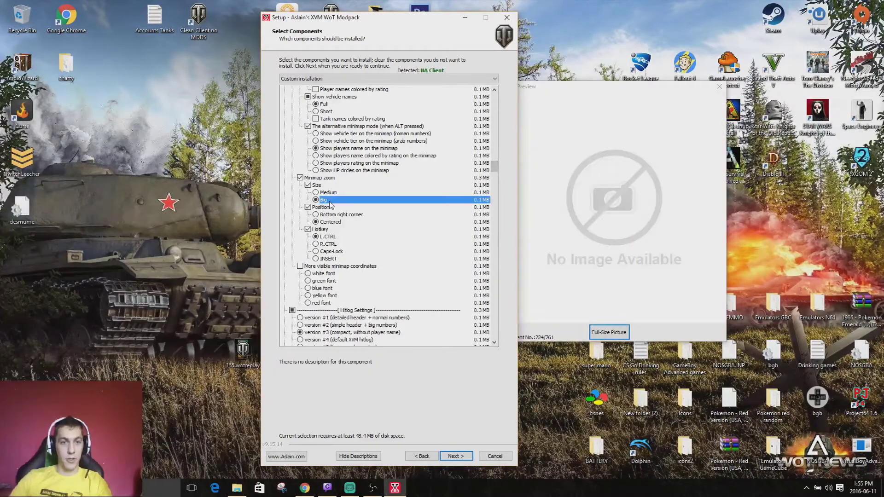
left_click(327, 179)
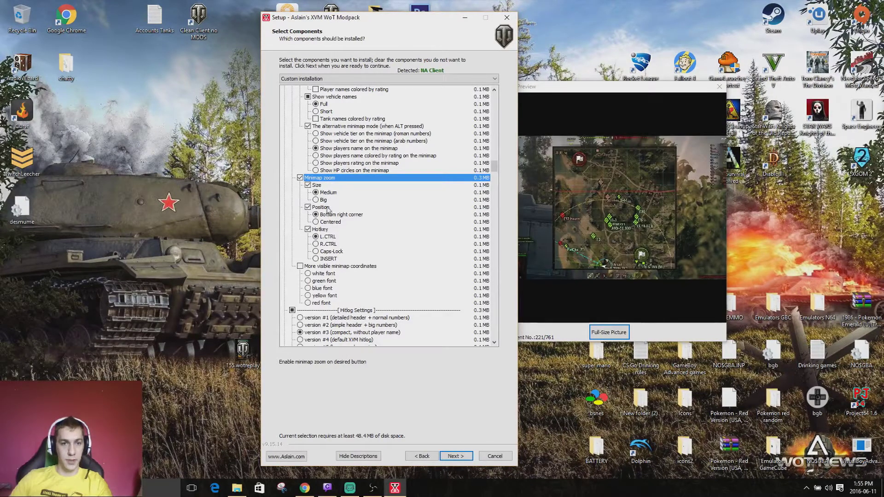
left_click(323, 201)
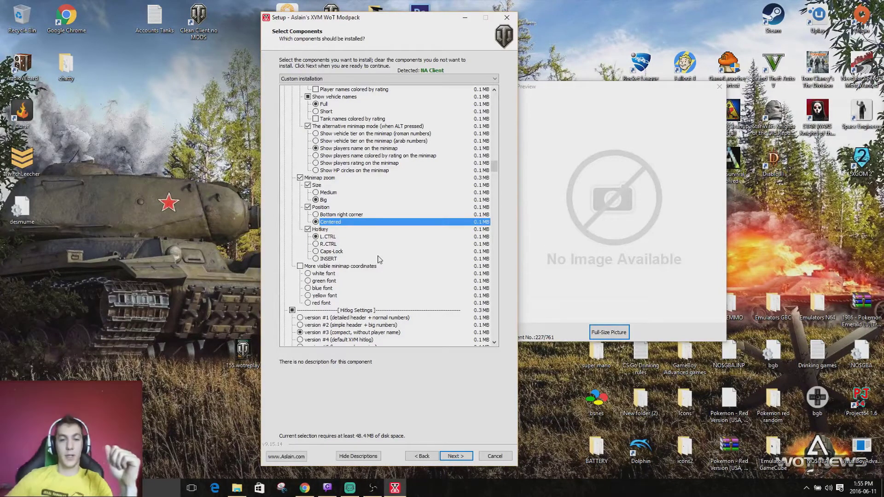
Step: Compare the Hitlog previews of versions #3, #4 and #5, ending with version #3 (compact, without player name) selected
scroll(497, 170, "down", 2)
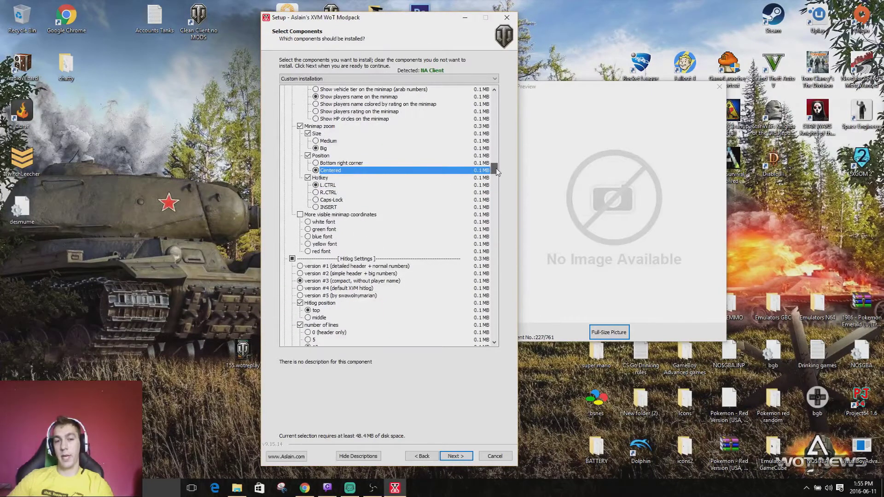
scroll(498, 172, "down", 5)
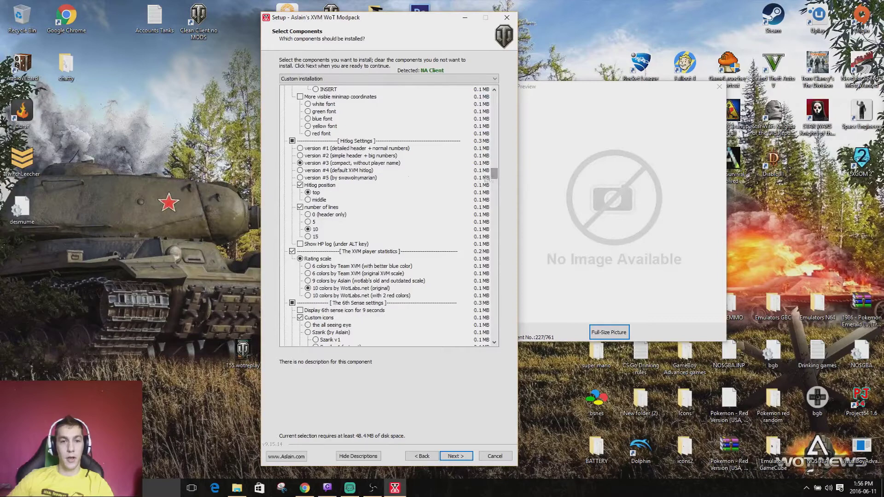
left_click(370, 163)
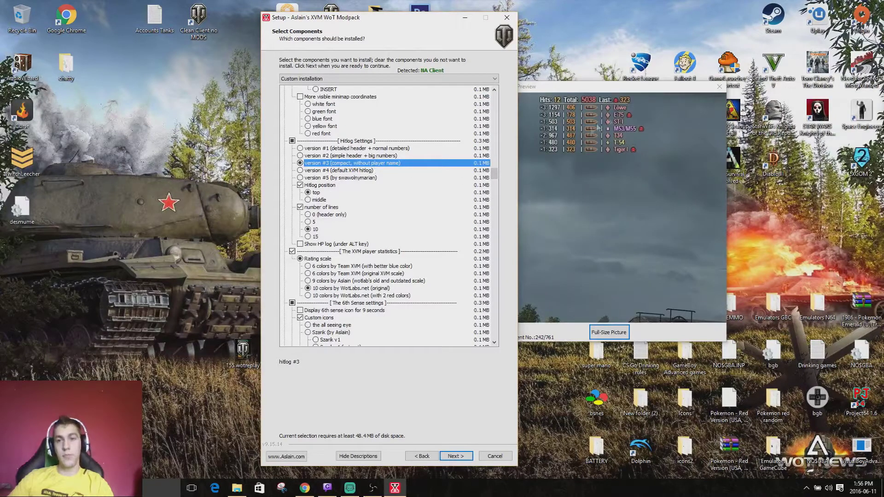
left_click(342, 178)
left_click(369, 171)
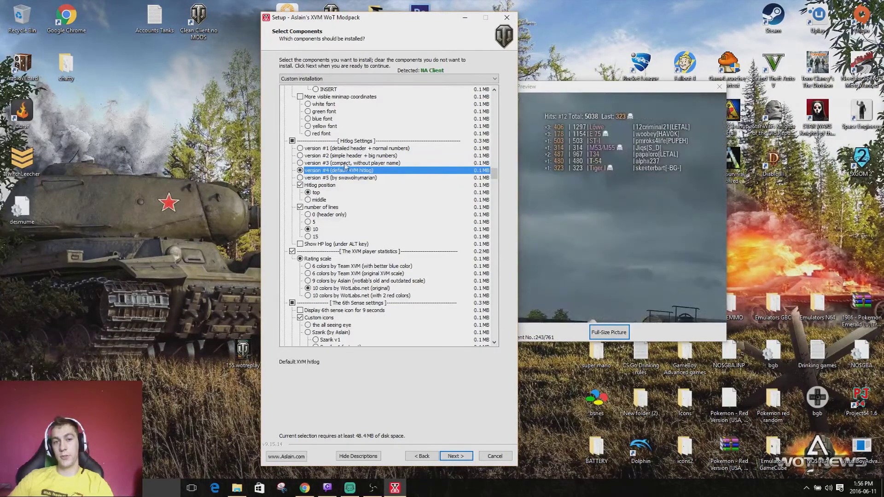
left_click(382, 164)
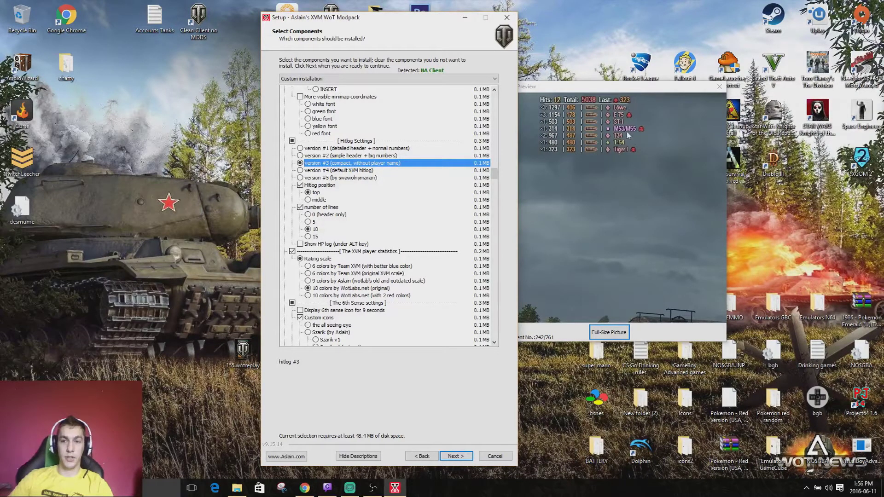
Step: Compare the top and middle hitlog positions, keeping top, 10 lines and version #3 (compact, without player name) selected
left_click(323, 193)
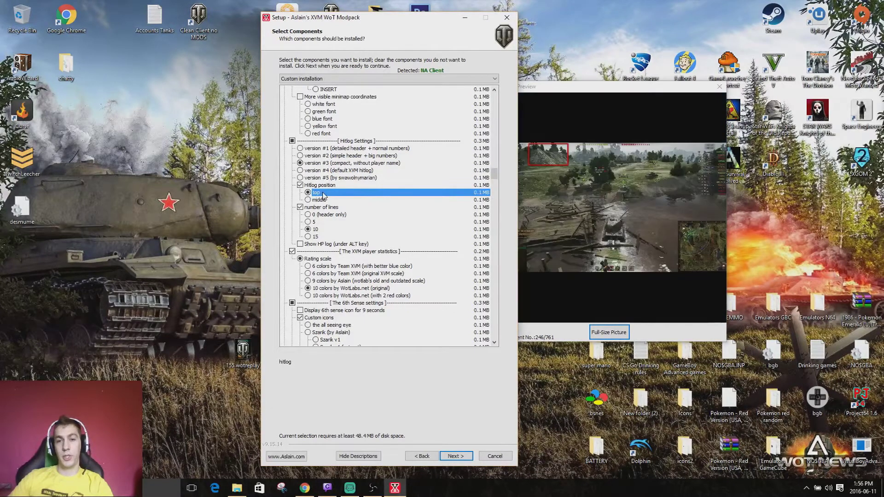
left_click(322, 199)
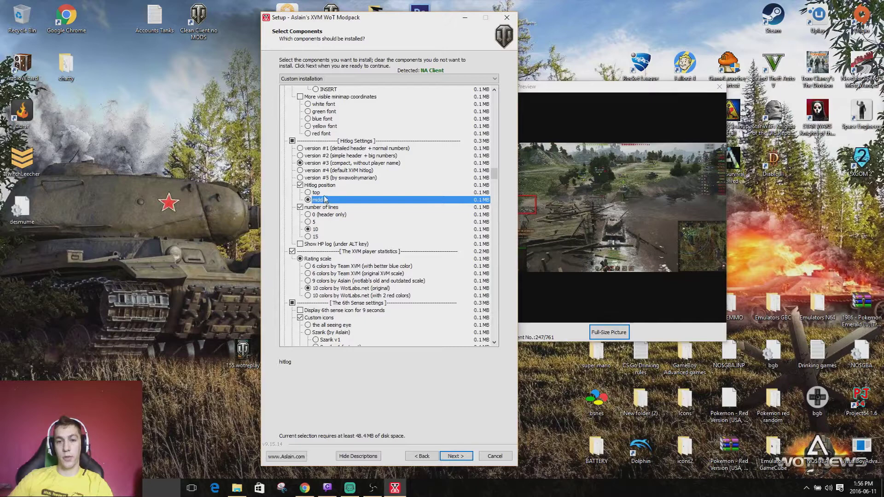
left_click(324, 193)
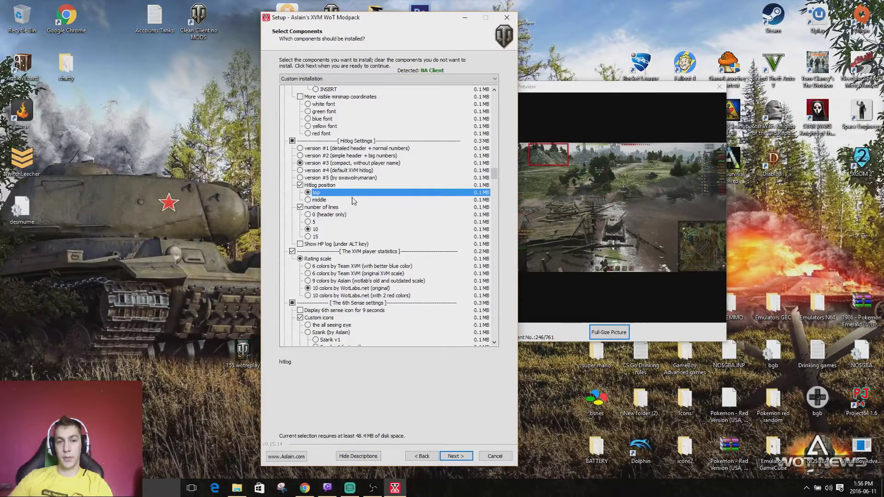
left_click(327, 231)
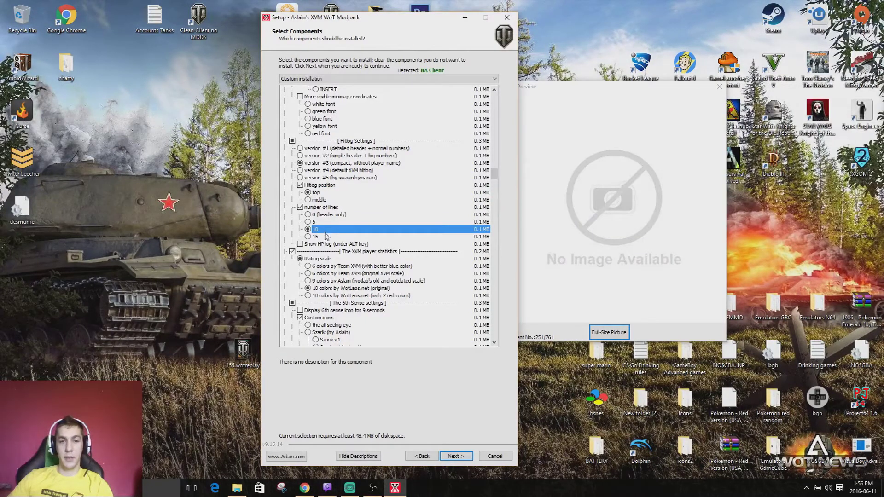
left_click(344, 164)
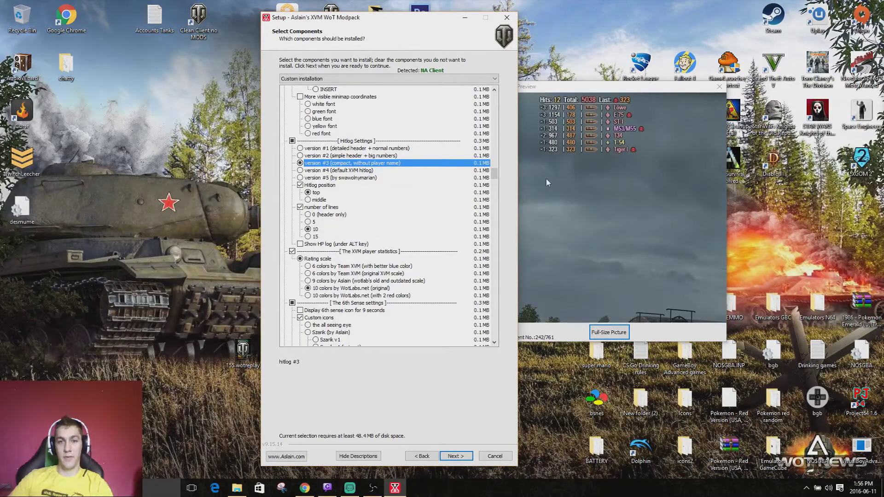
Step: Compare the player statistics rating scales, ending with 10 colors by WotLabs.net (original) selected
left_click_drag(495, 172, 496, 183)
left_click(372, 163)
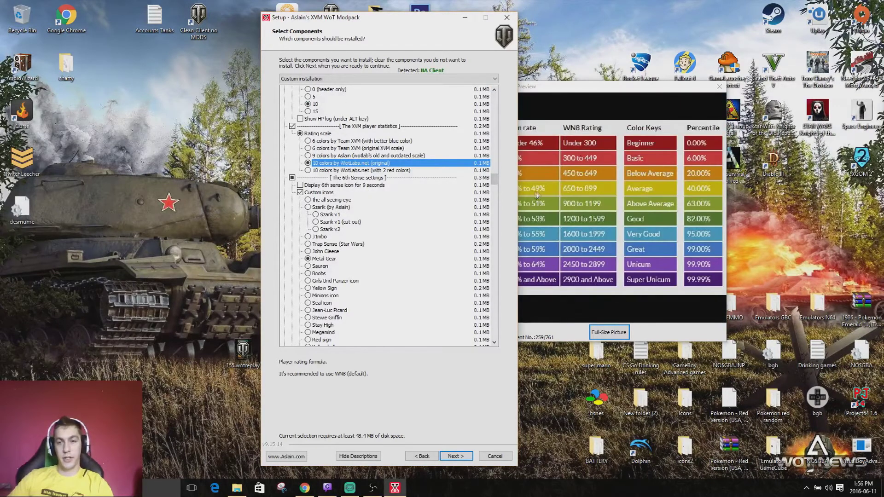
left_click(360, 150)
left_click(360, 157)
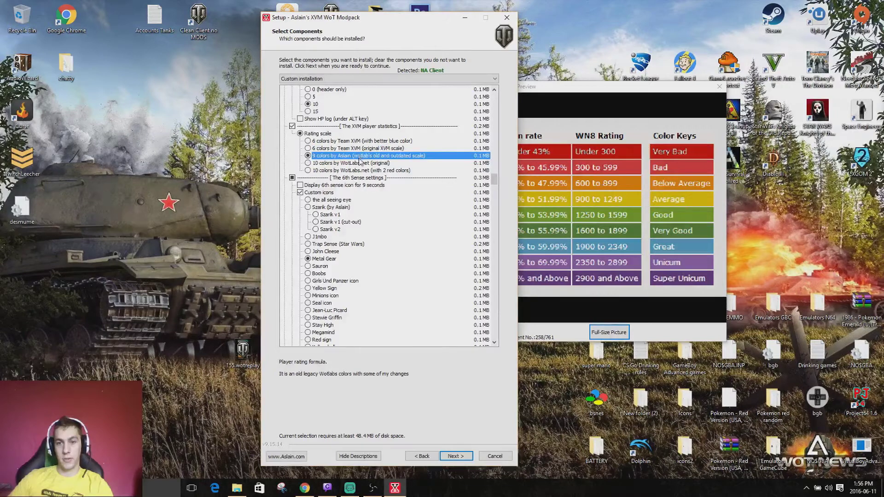
left_click(362, 164)
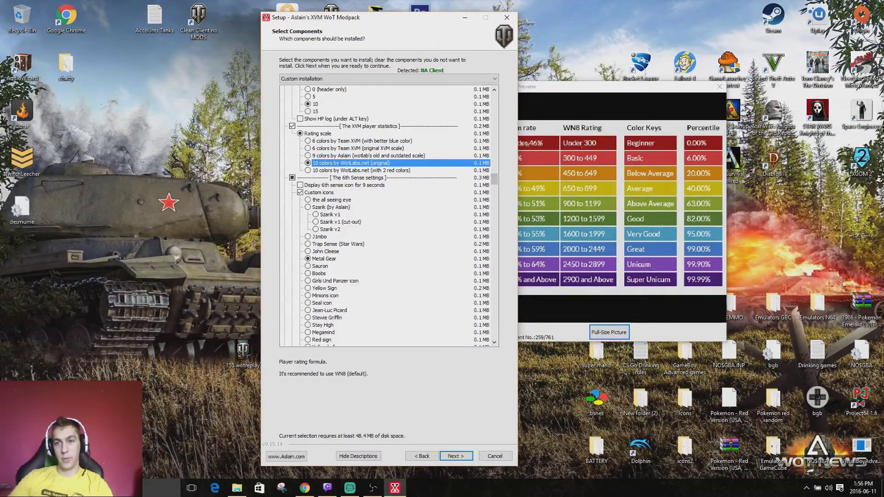
Step: Preview the Metal Gear 6th Sense icon and compare the alert sounds, ending with The A-Team sounds selected
scroll(495, 182, "down", 4)
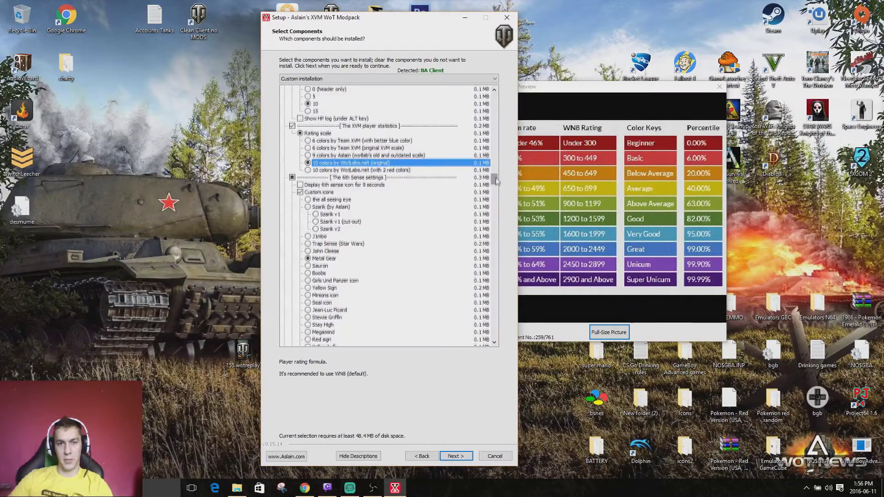
left_click(323, 178)
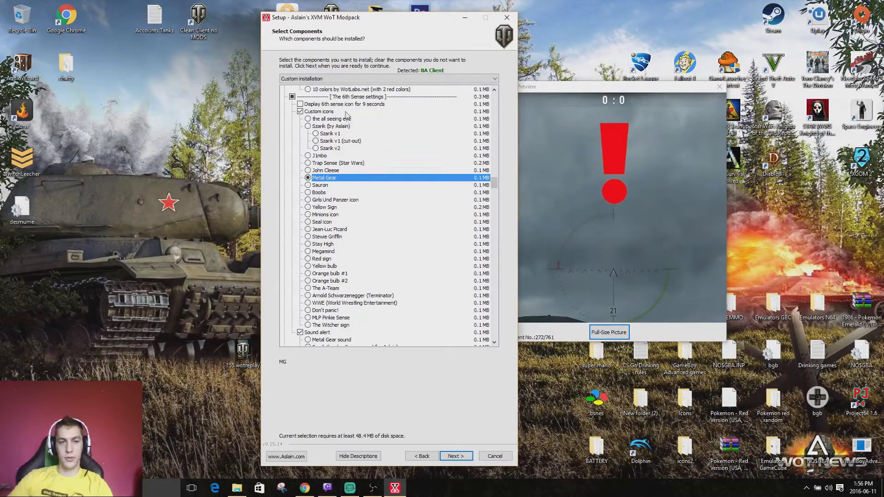
scroll(496, 188, "down", 7)
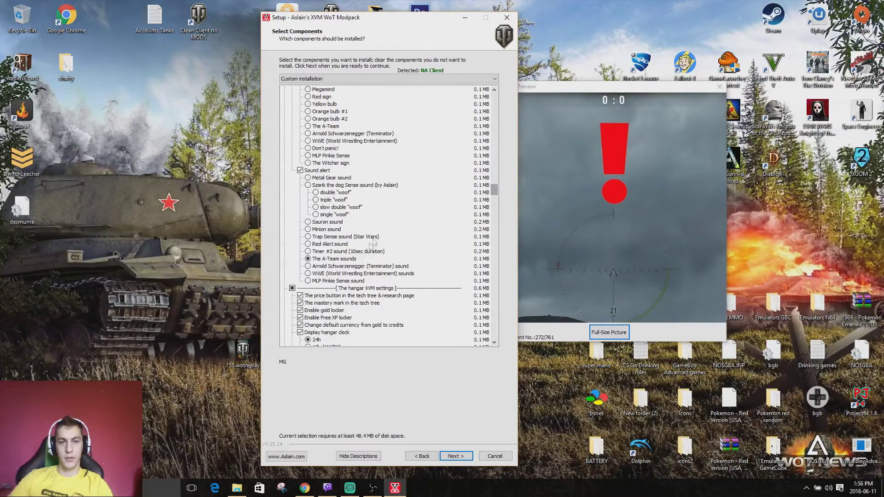
left_click(353, 259)
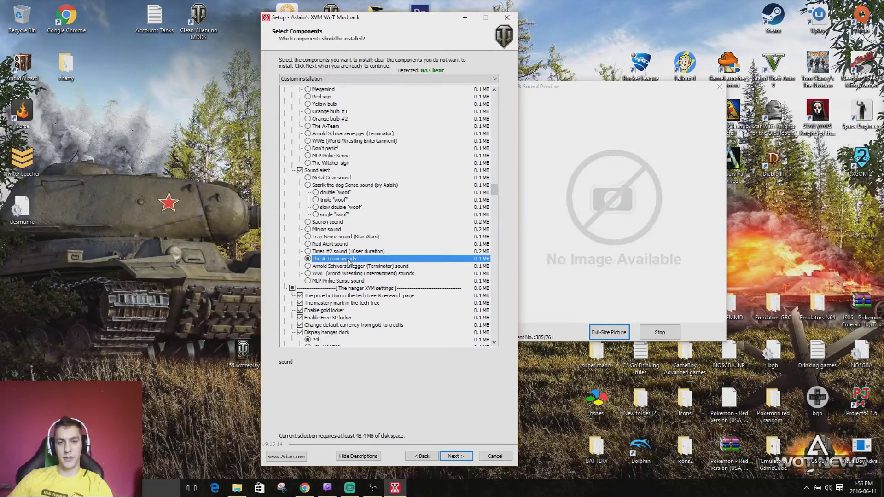
left_click(343, 245)
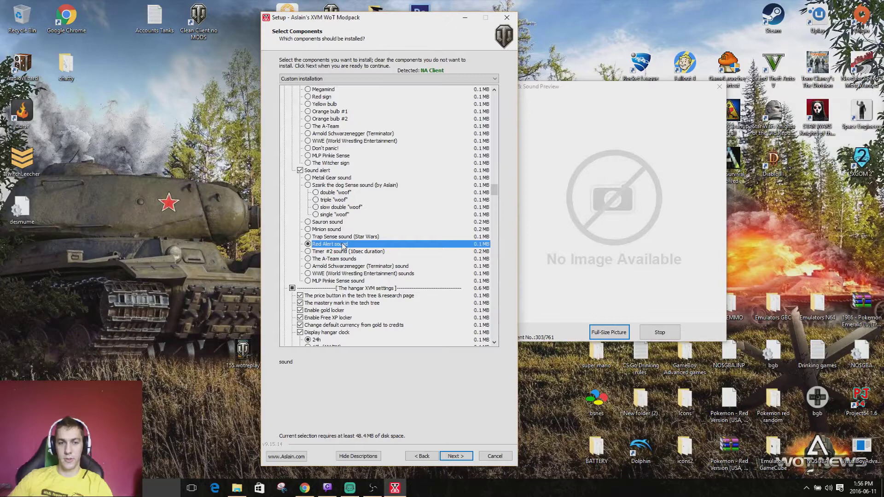
left_click(349, 237)
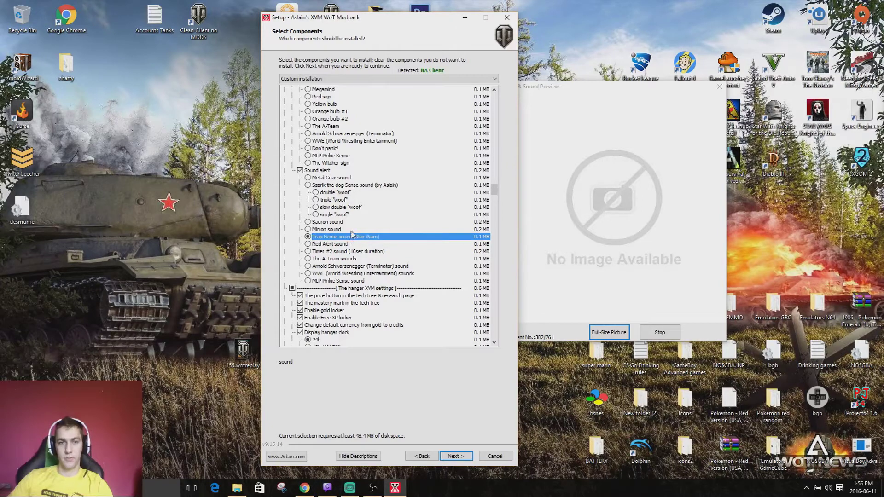
left_click(345, 229)
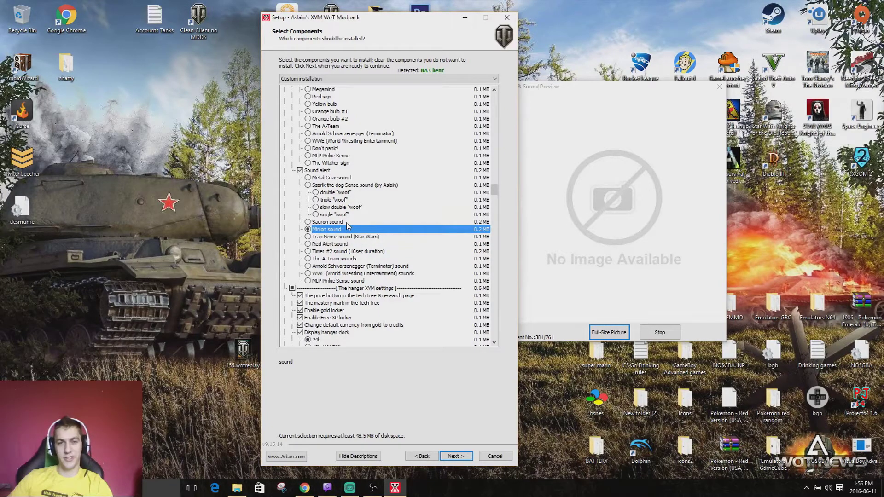
left_click(346, 222)
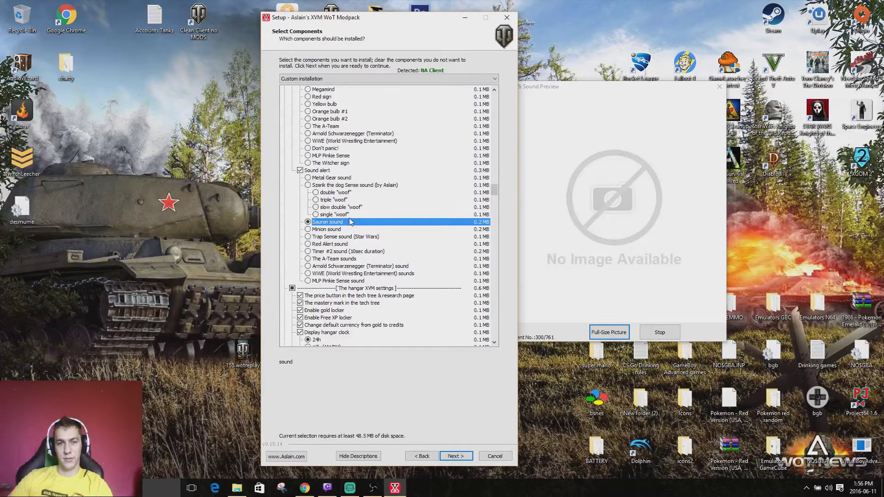
left_click(346, 259)
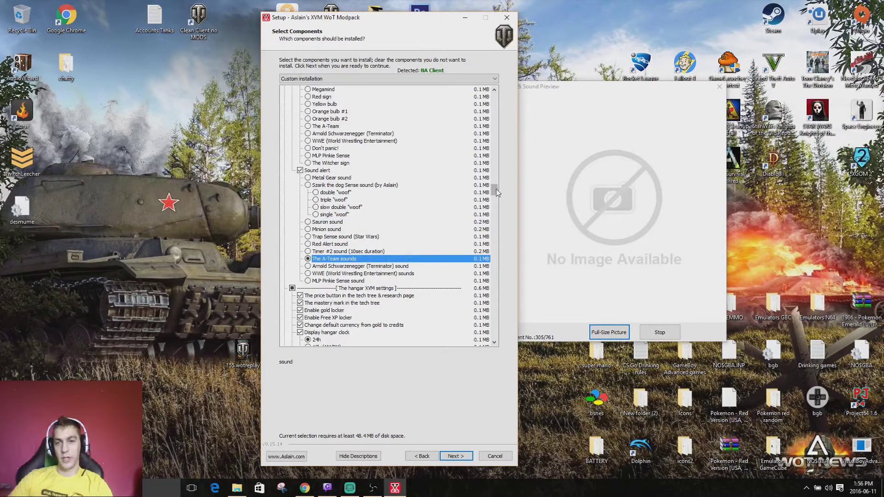
Step: Preview the hangar tank carousel with 3 rows and its 0.8 (smaller) cell scale, keeping both selected
left_click_drag(495, 192, 497, 199)
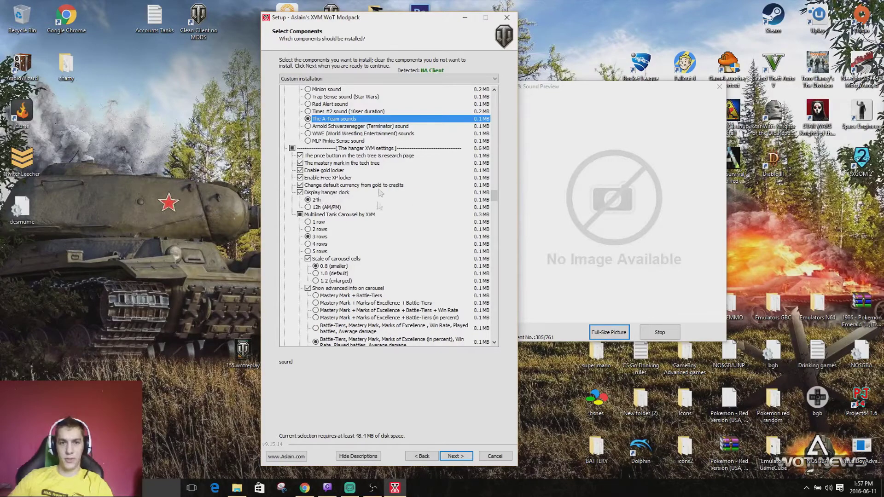
scroll(497, 198, "down", 2)
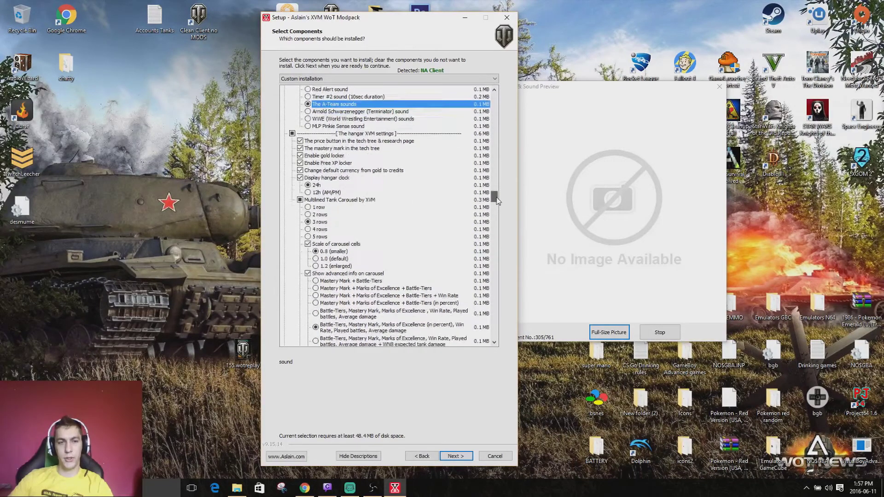
left_click(341, 208)
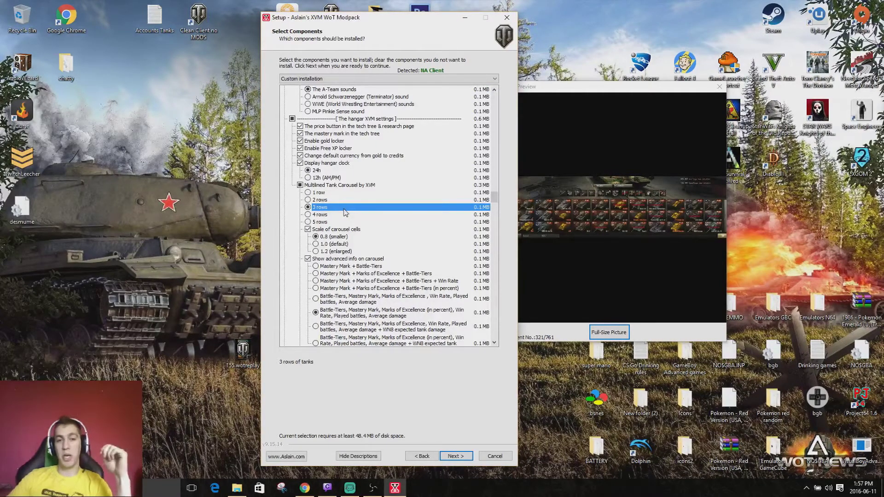
left_click(336, 237)
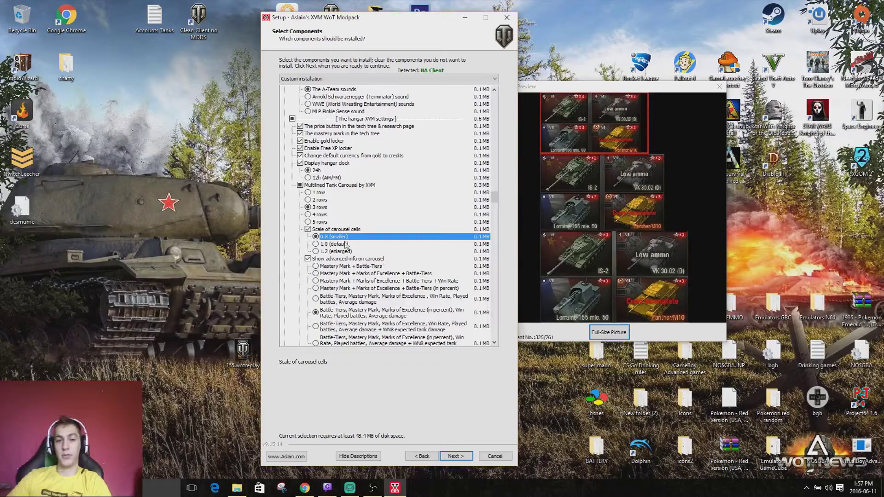
Step: Compare the advanced carousel info previews, ending with Battle-Tiers, Mastery Mark, Marks of Excellence (in percent), Win Rate, Played battles, Average damage selected
scroll(493, 199, "down", 4)
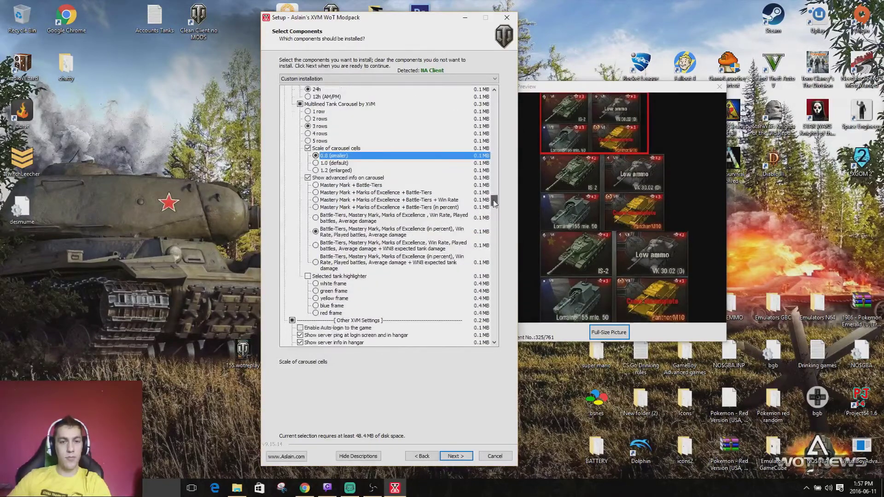
left_click(392, 221)
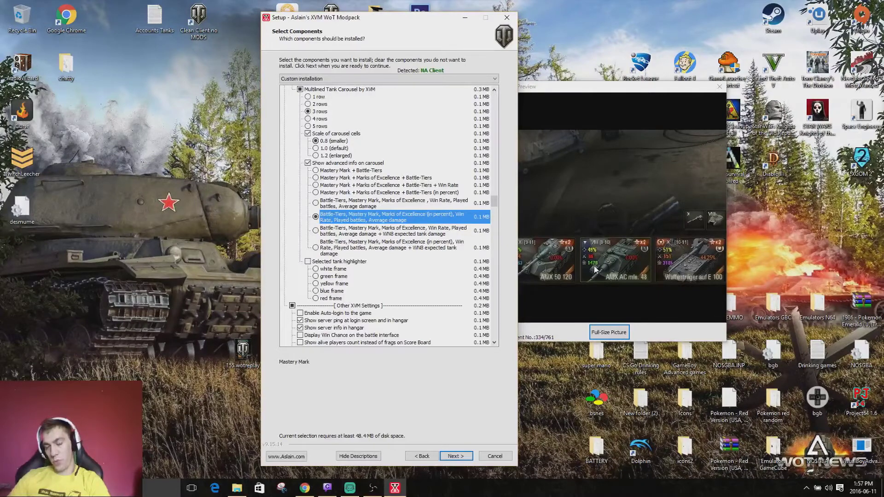
left_click(371, 244)
left_click(379, 174)
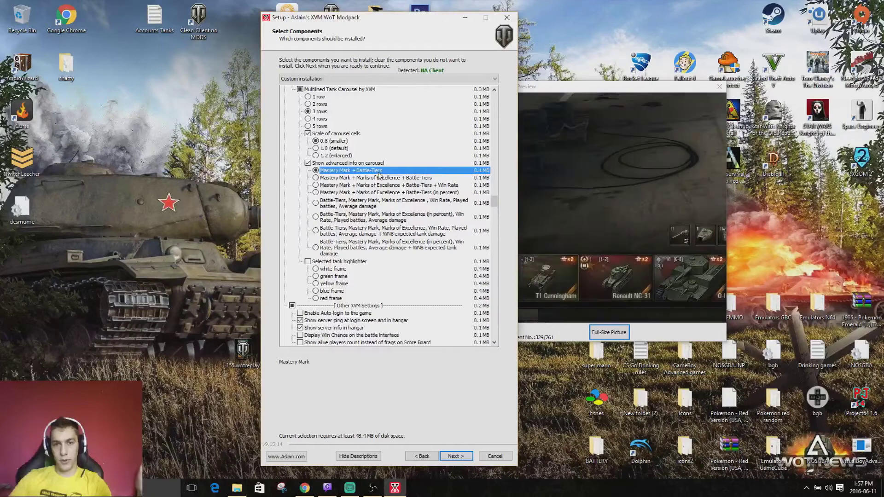
left_click(366, 221)
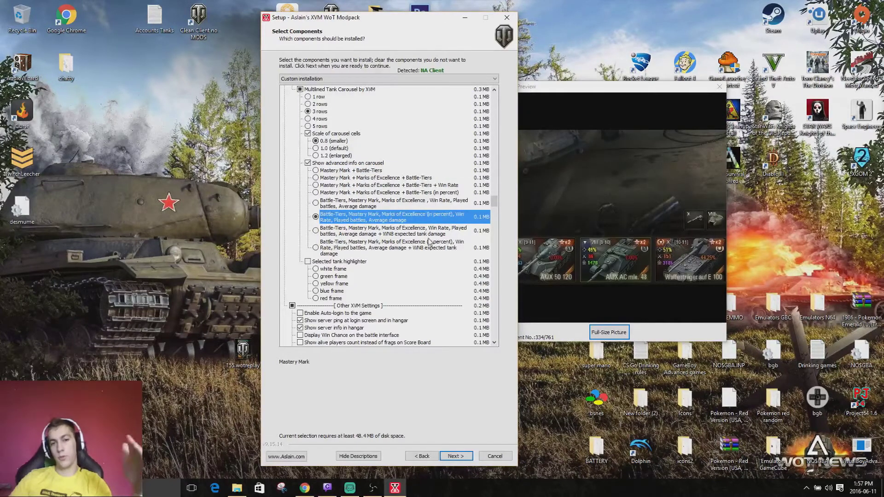
Step: Review the Other XVM Settings and camera script options, and preview the free camera in replays option
scroll(496, 208, "down", 5)
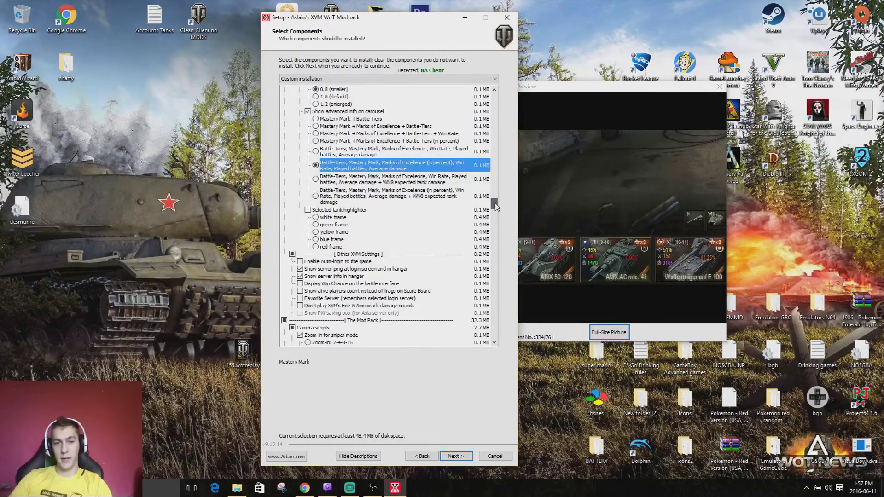
scroll(496, 207, "down", 3)
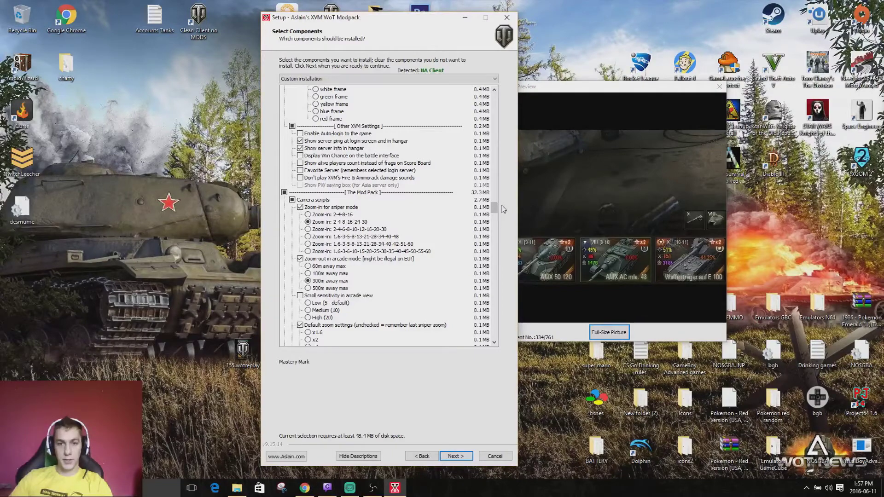
left_click_drag(494, 207, 498, 219)
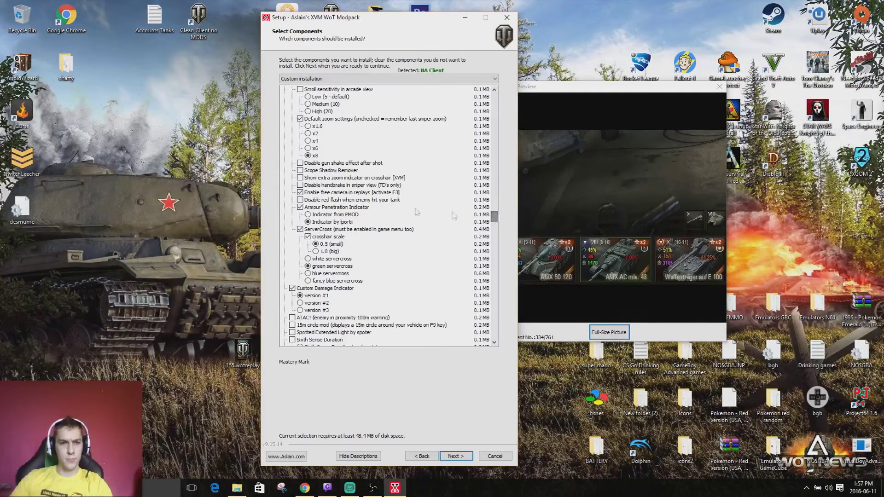
left_click(340, 194)
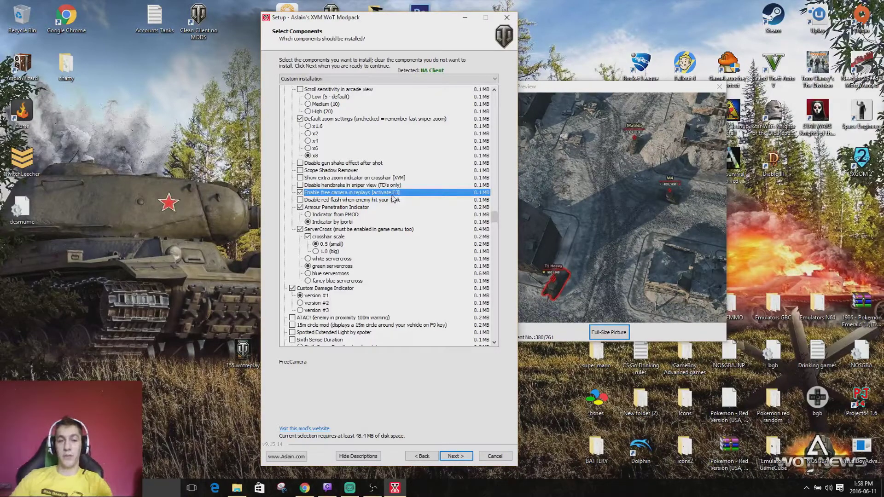
Step: Compare the Armour Penetration Indicator from PMOD with the one by lportii, ending with Indicator by lportii selected
left_click(359, 208)
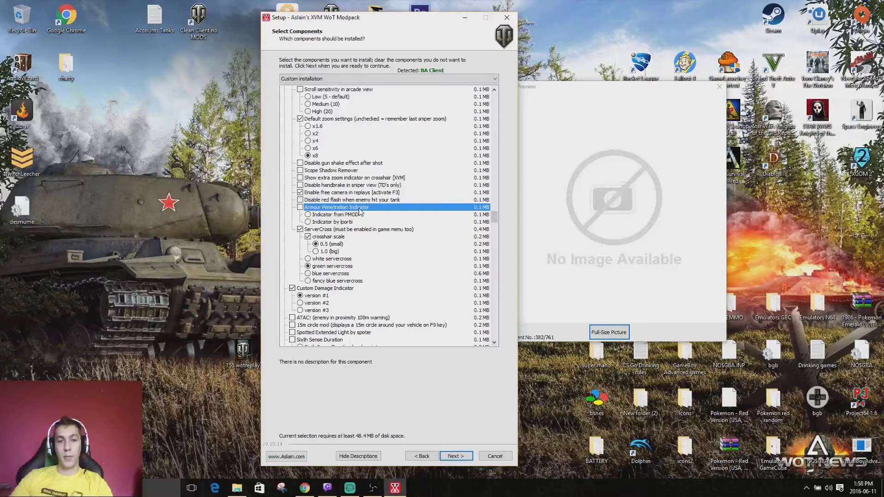
left_click(341, 215)
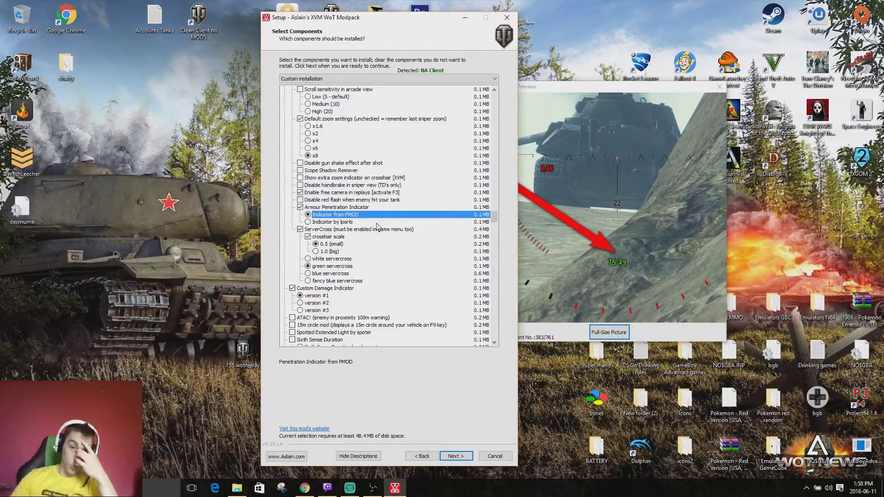
left_click(376, 224)
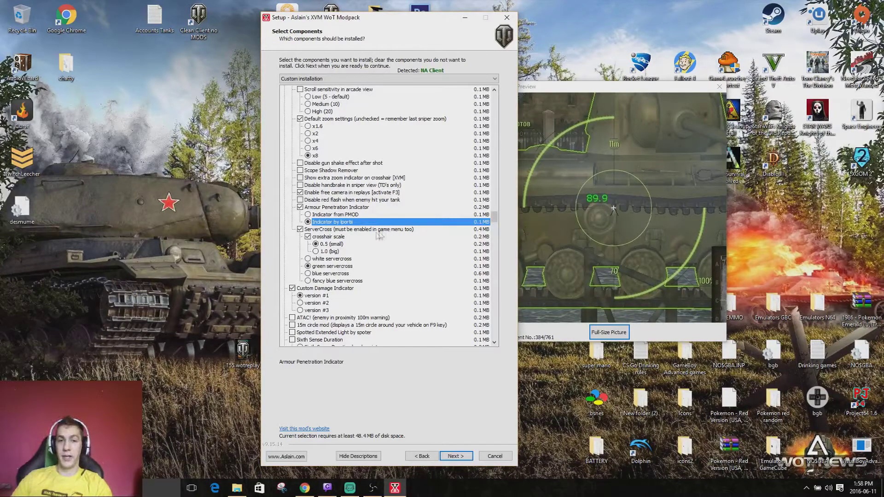
Step: Compare the Custom Damage Indicator previews of versions #1, #2 and #3, ending with version #1 selected
left_click_drag(495, 218, 497, 220)
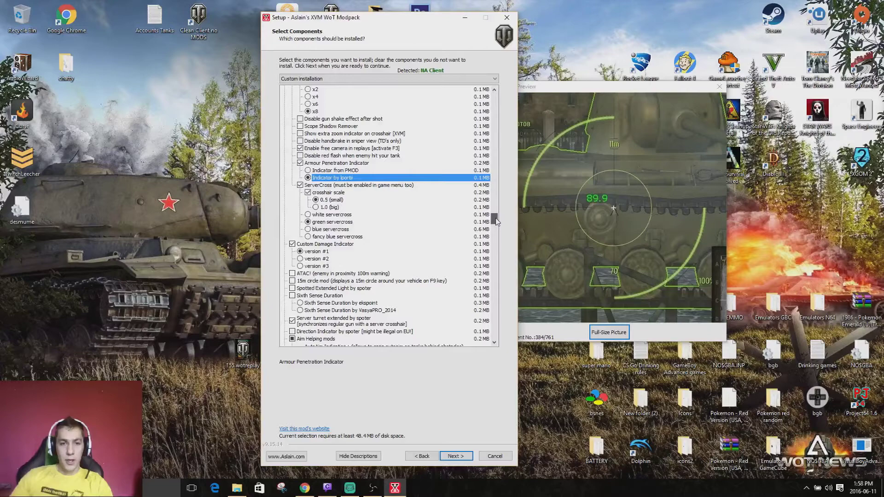
scroll(496, 221, "down", 1)
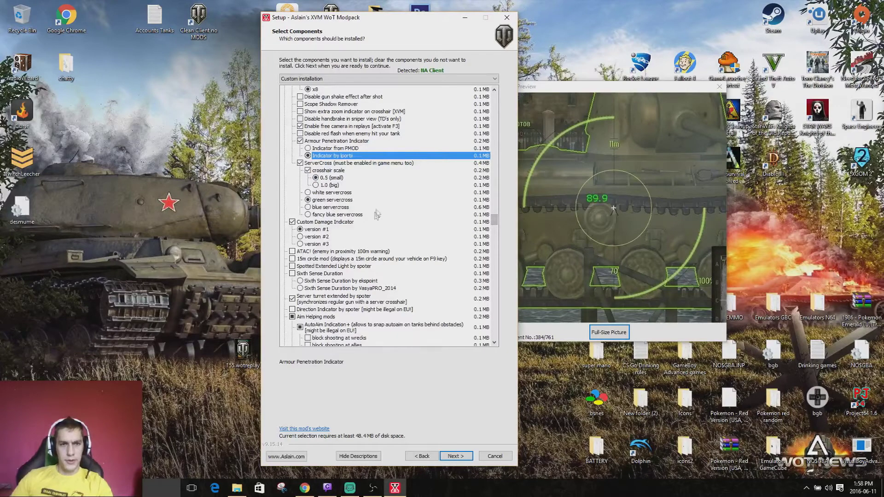
scroll(497, 224, "down", 2)
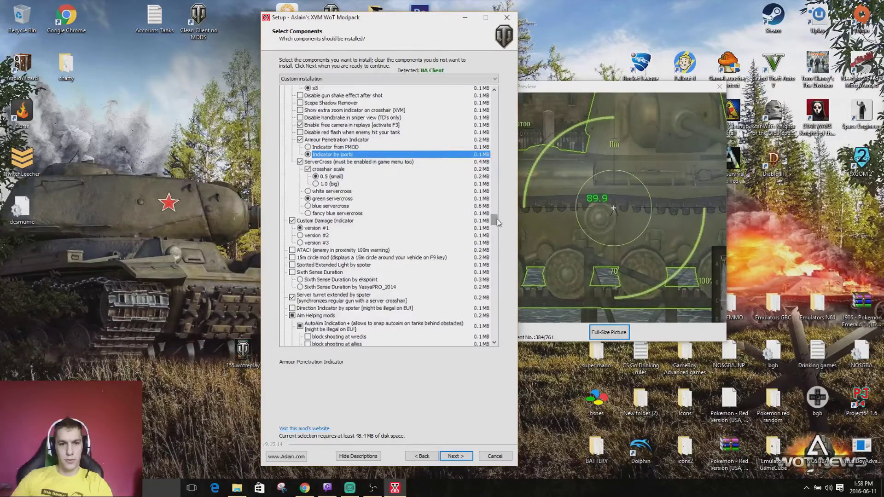
scroll(497, 223, "down", 1)
left_click(339, 186)
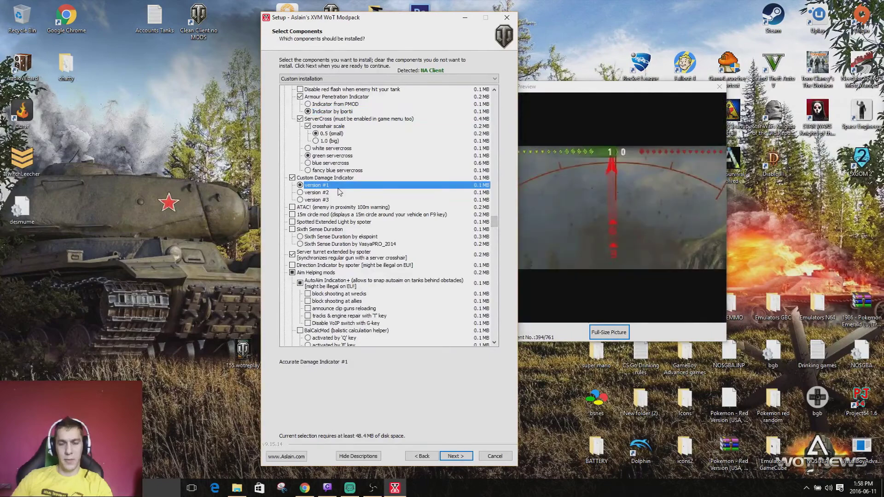
left_click(338, 193)
left_click(338, 201)
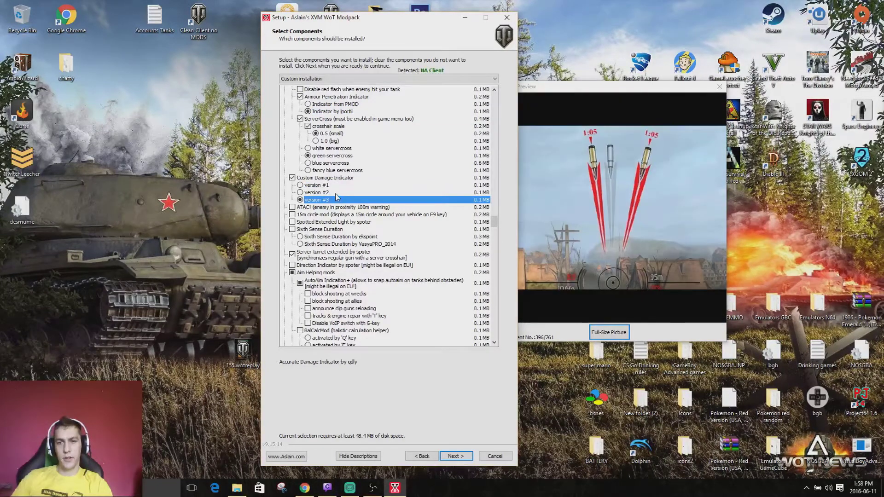
left_click(335, 186)
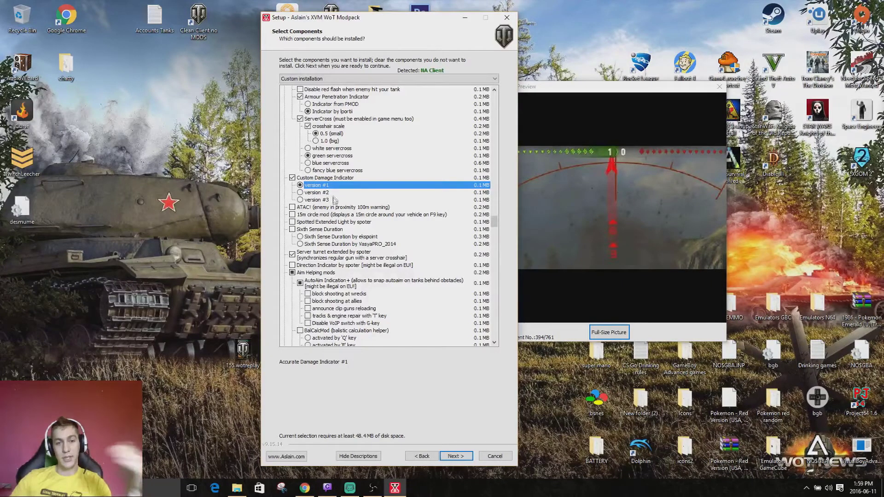
Step: Preview the ATAC! enemy proximity warning and the Server turret extended by spoter mod
left_click(350, 208)
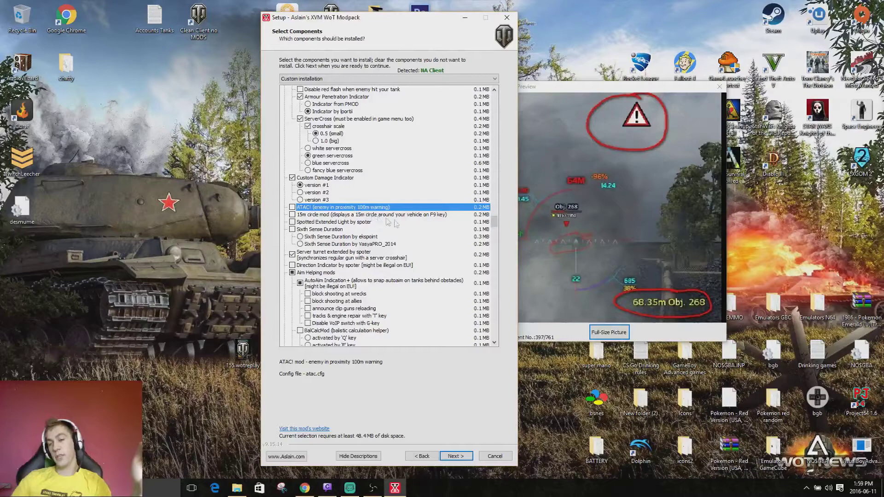
left_click_drag(494, 222, 494, 226)
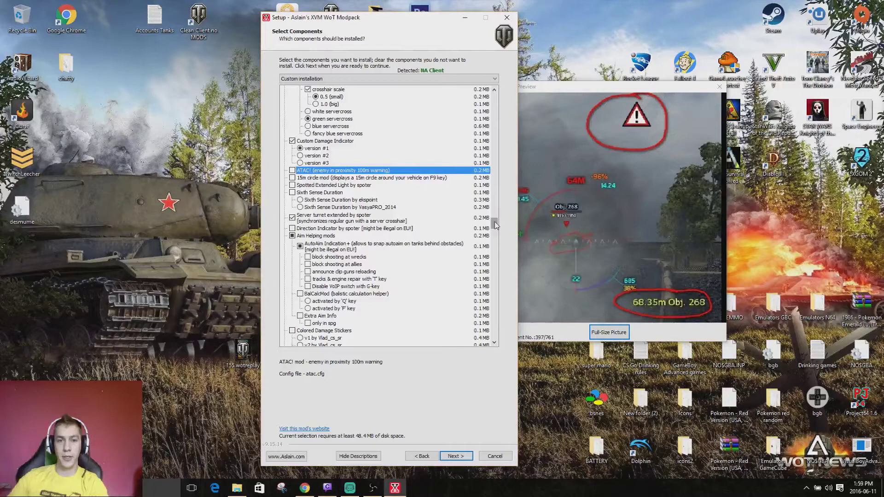
left_click(362, 220)
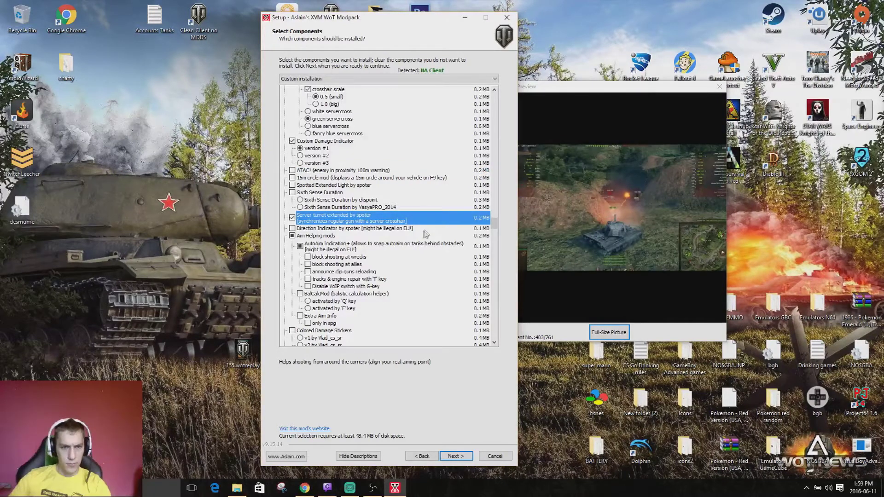
Step: Preview AutoAim Indication+ and clear all its sub-options, from block shooting at wrecks to Disable VoIP switch with G-key
left_click(363, 248)
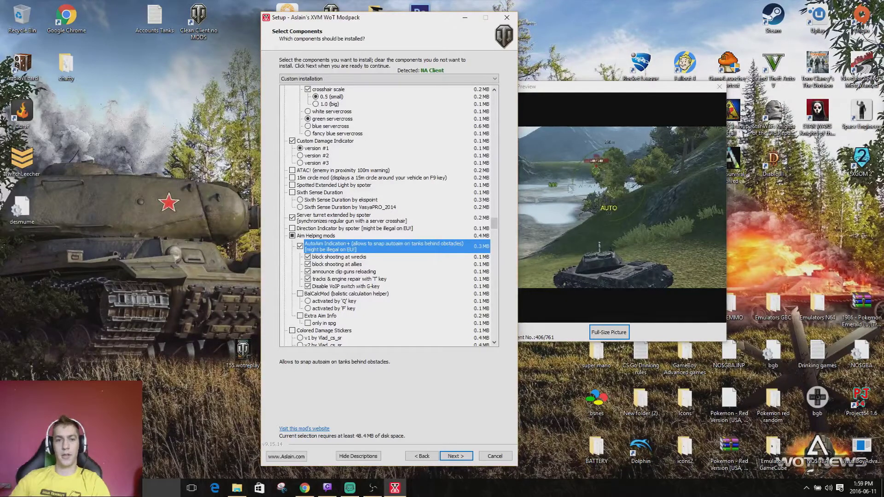
left_click(338, 257)
left_click(337, 264)
left_click(343, 272)
left_click(349, 279)
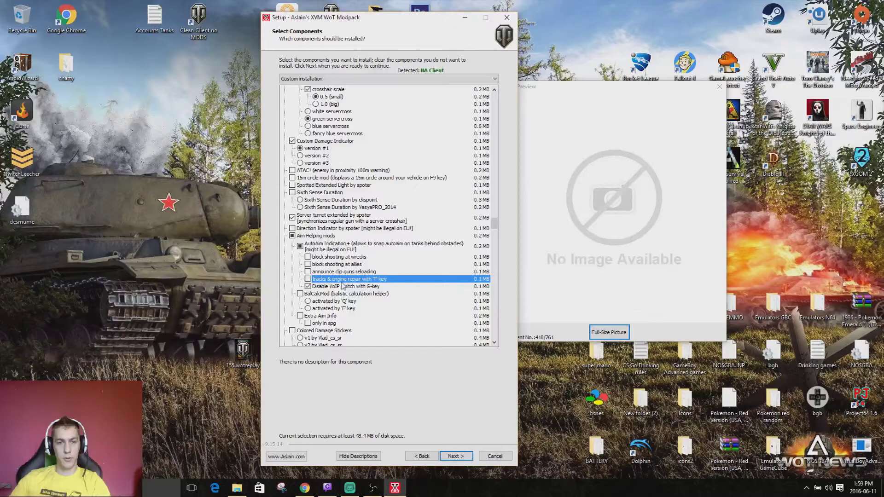
left_click(343, 285)
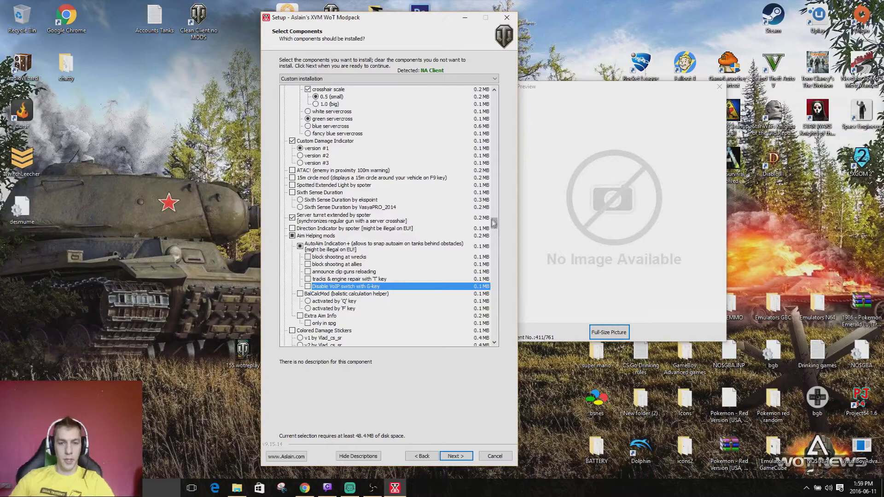
Step: Review the chat mods and the crosshair list, and preview MeltyMap's MathMod (green version) and Damocles Sword
left_click_drag(494, 222, 494, 226)
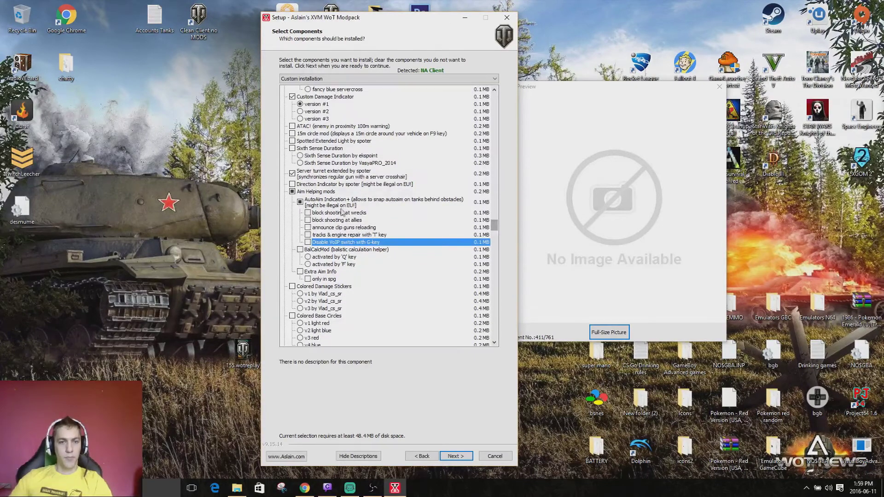
left_click_drag(497, 226, 497, 236)
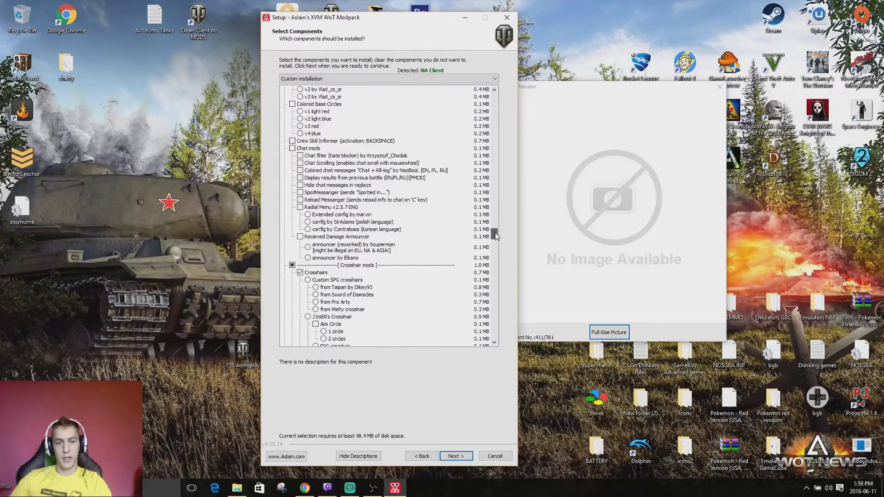
scroll(496, 236, "down", 2)
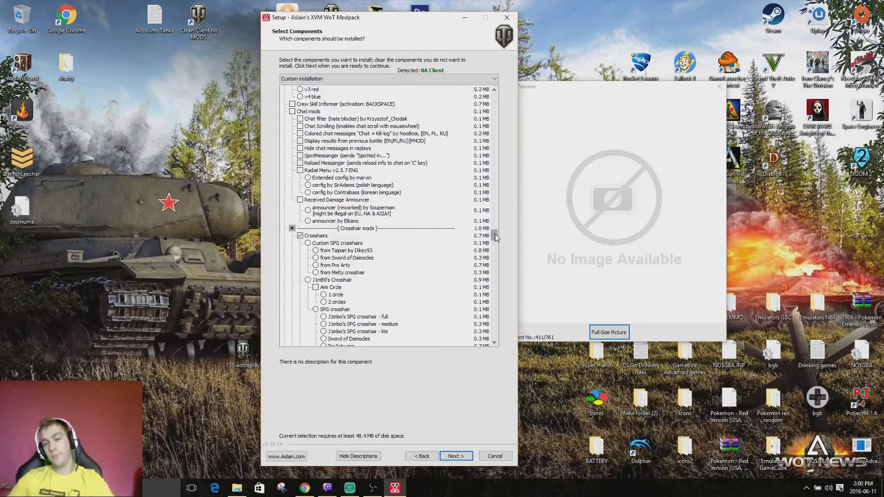
left_click_drag(496, 235, 496, 241)
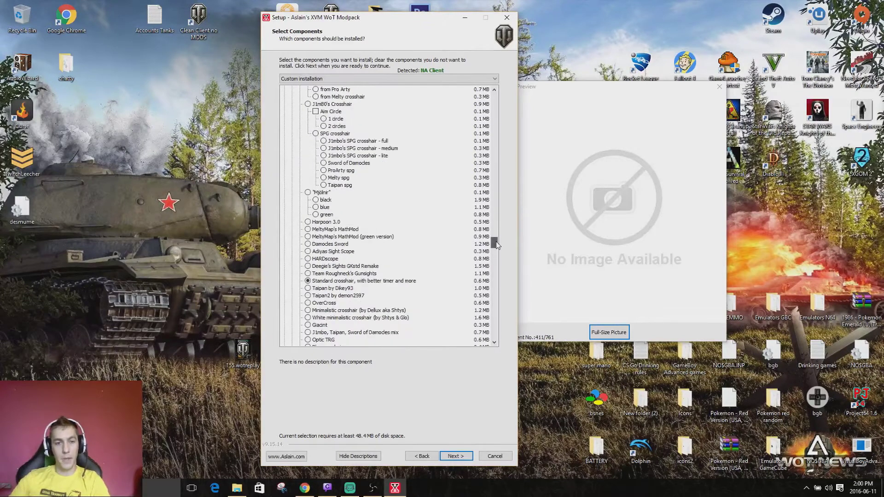
left_click(370, 237)
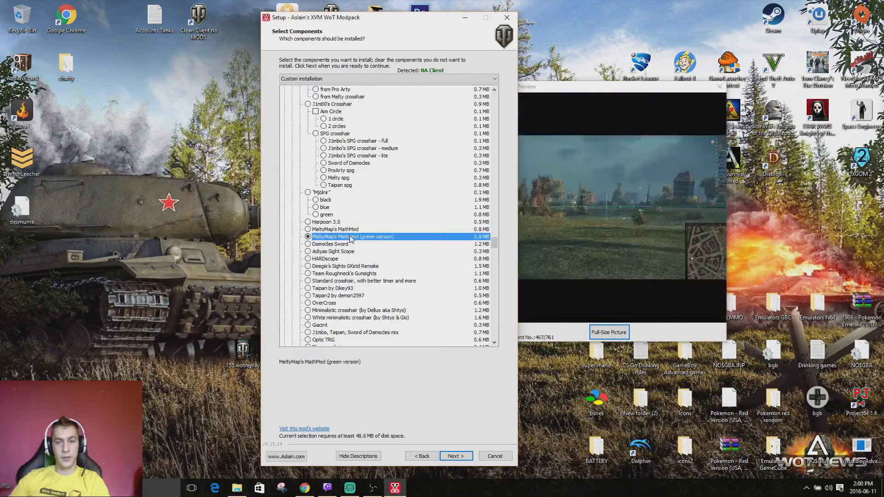
left_click(350, 244)
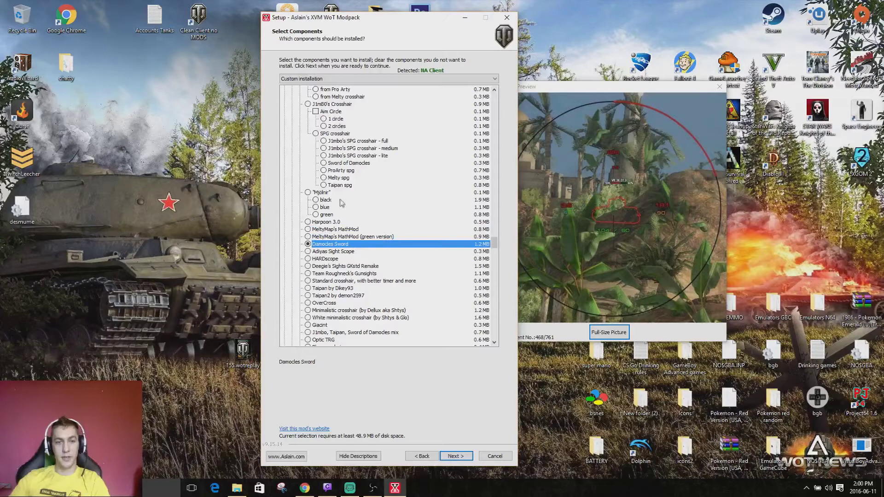
Step: Compare the Melty, ProArty and J1mbo's full SPG crosshairs, plus the custom SPG crosshairs from Pro Arty and Melty
left_click(342, 194)
left_click(342, 178)
left_click(344, 170)
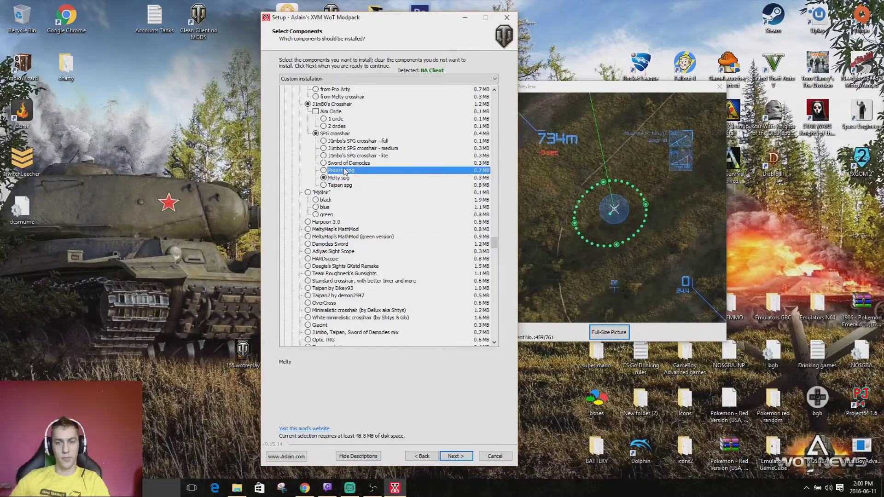
left_click(344, 141)
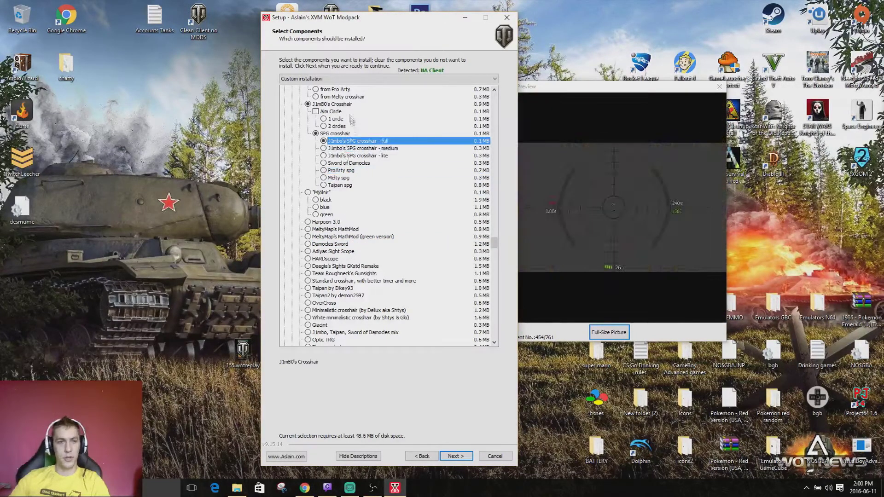
left_click(349, 90)
left_click(350, 97)
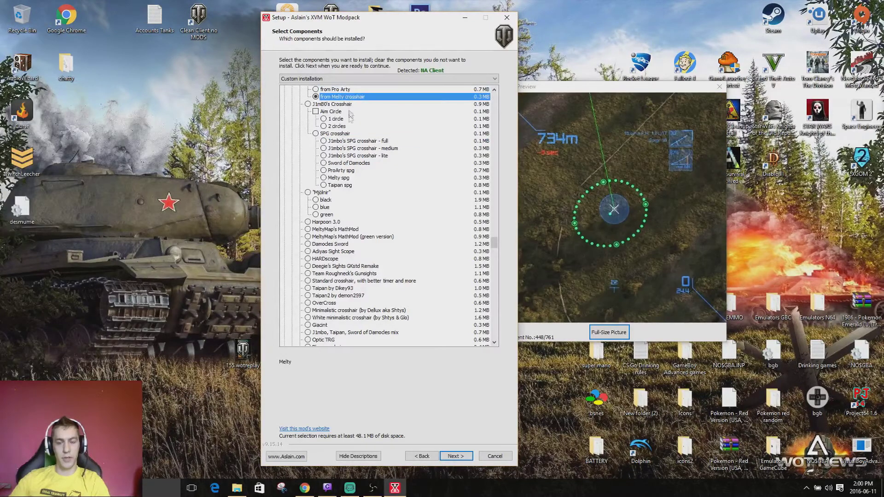
Step: Compare the Minimalistic, OverCross and Taipan2 crosshairs, ending with Standard crosshair, with better timer and more selected
scroll(364, 243, "down", 2)
left_click(329, 266)
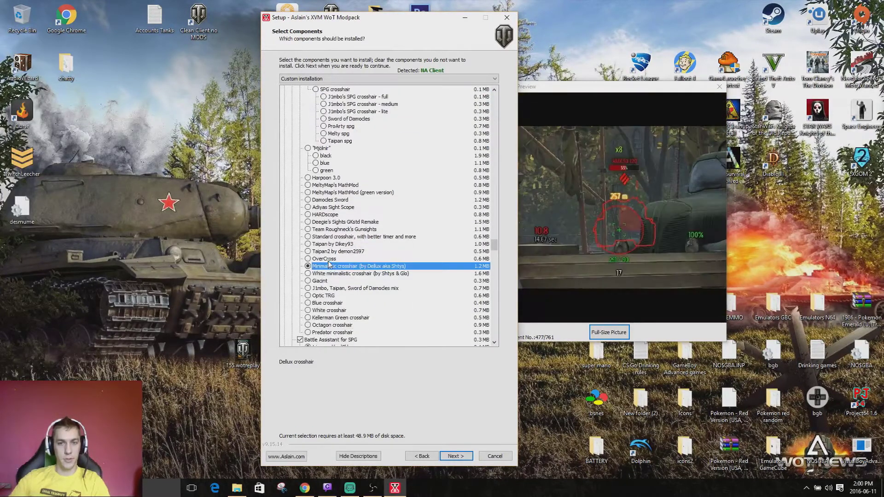
left_click(328, 259)
left_click(329, 252)
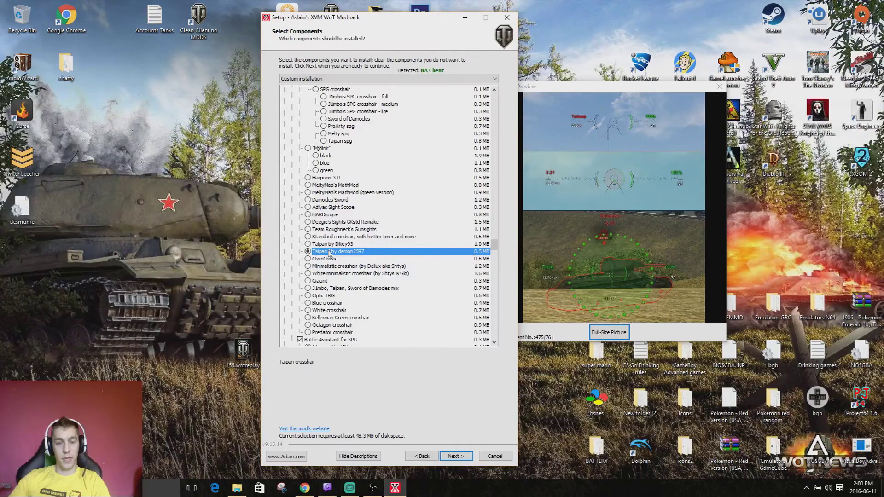
left_click(341, 237)
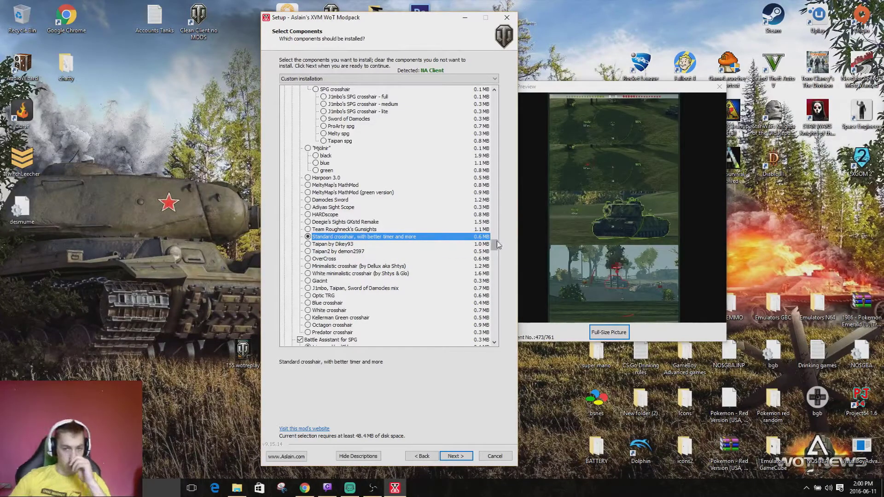
Step: Preview Battle Assistant for SPG by toggling it off and back on, ending with the 'G' key trigger selected
left_click_drag(496, 245, 497, 252)
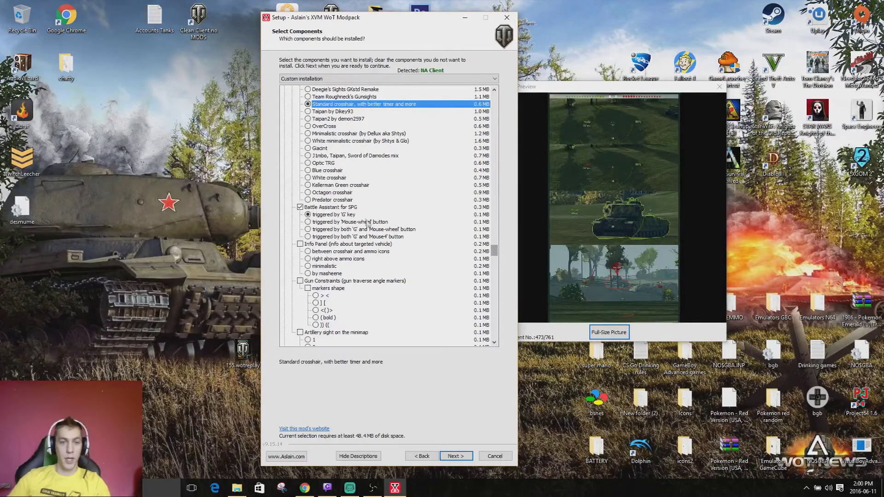
left_click(360, 216)
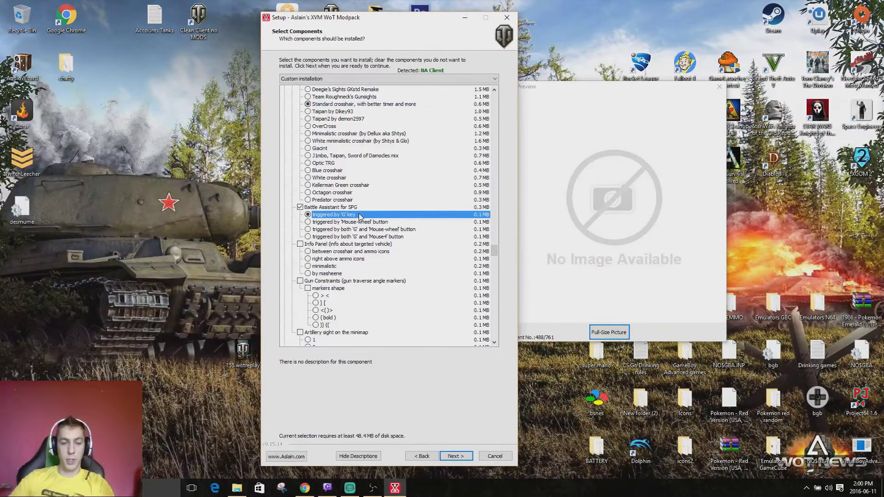
key("Up")
key("space")
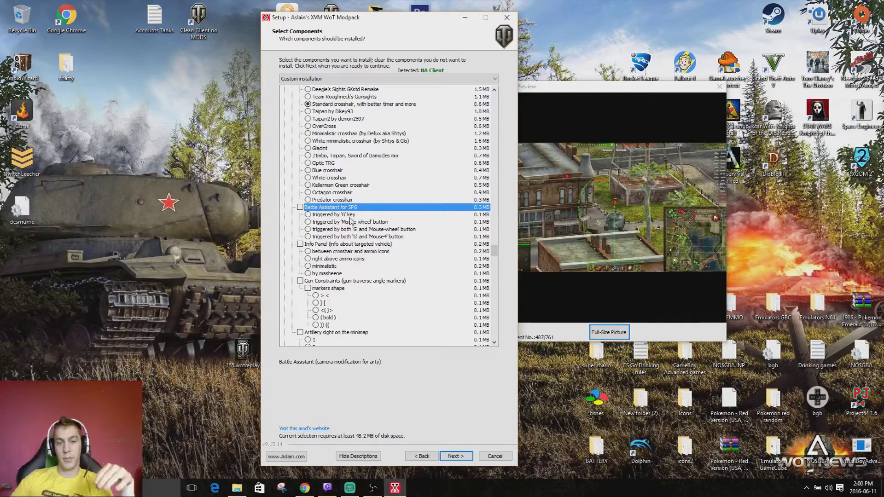
key("Down")
key("space")
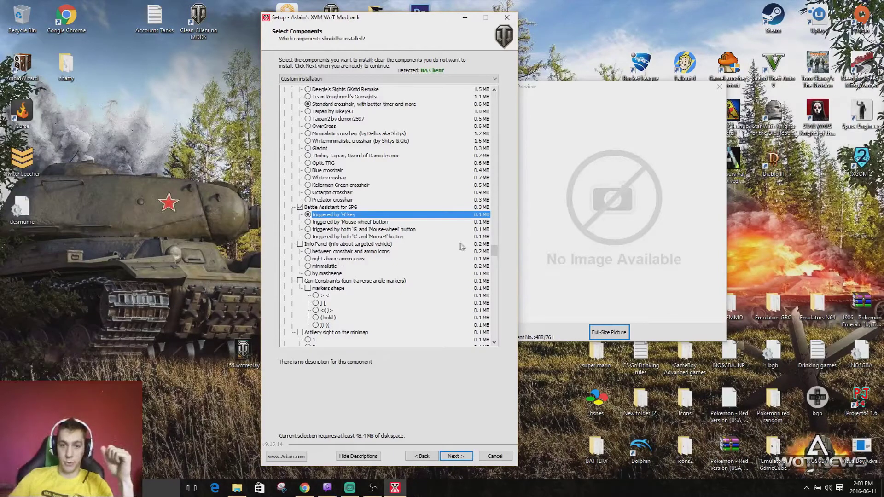
Step: Preview Damage Log GambitER #1 and its damage done & blocked positions, ending with under left players panel position selected
left_click_drag(495, 253, 497, 267)
left_click(339, 195)
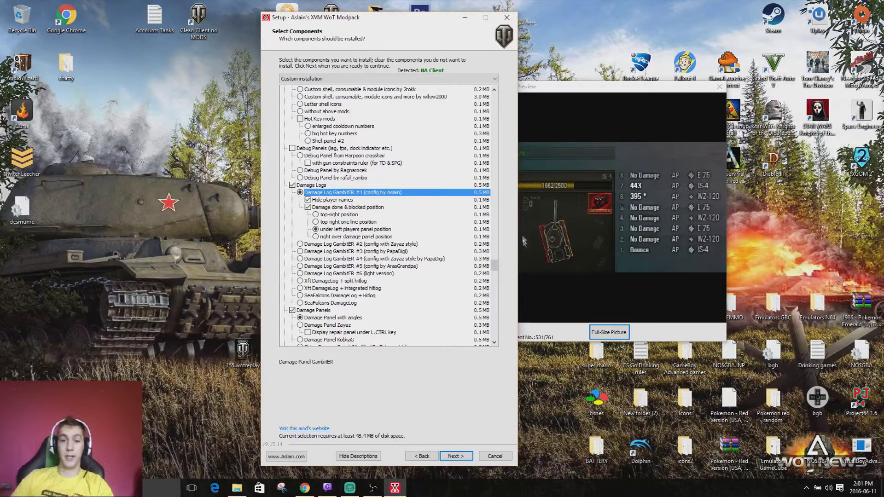
left_click(355, 216)
left_click(353, 222)
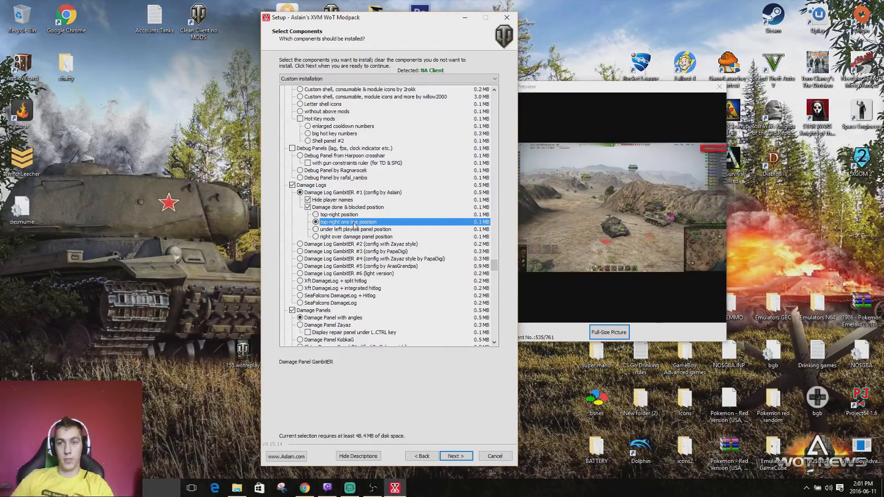
left_click(391, 230)
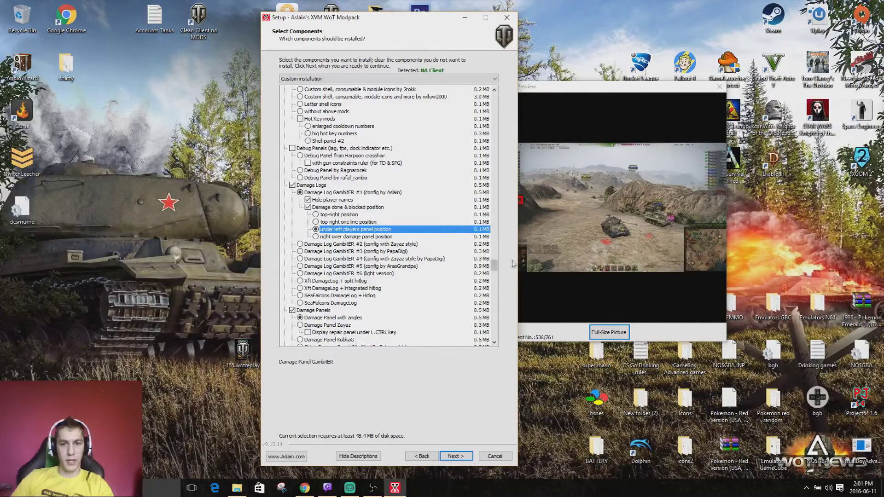
Step: Compare Damage Panel with angles and Damage Panel Zayaz, ending with Damage Panel with angles selected
left_click_drag(494, 266, 497, 272)
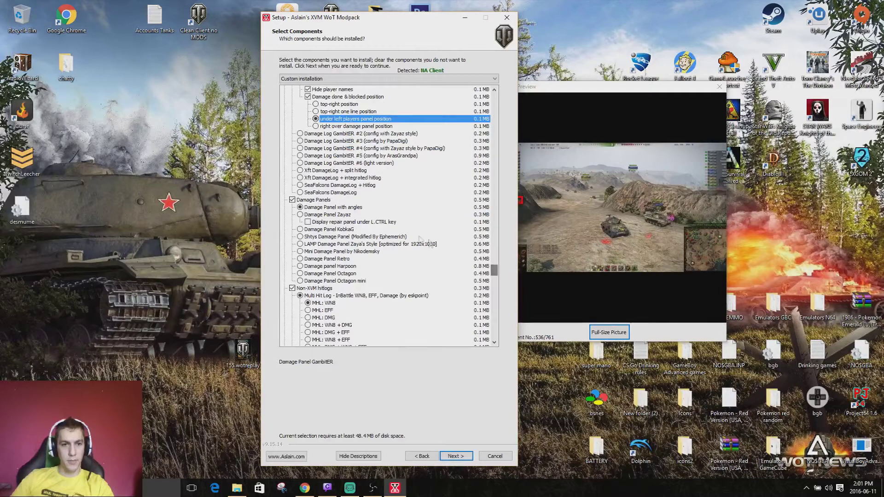
left_click(360, 208)
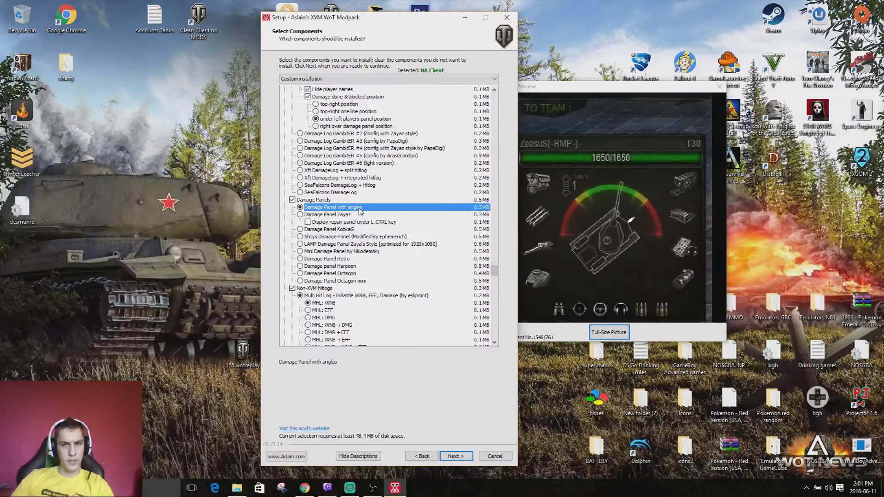
left_click(356, 215)
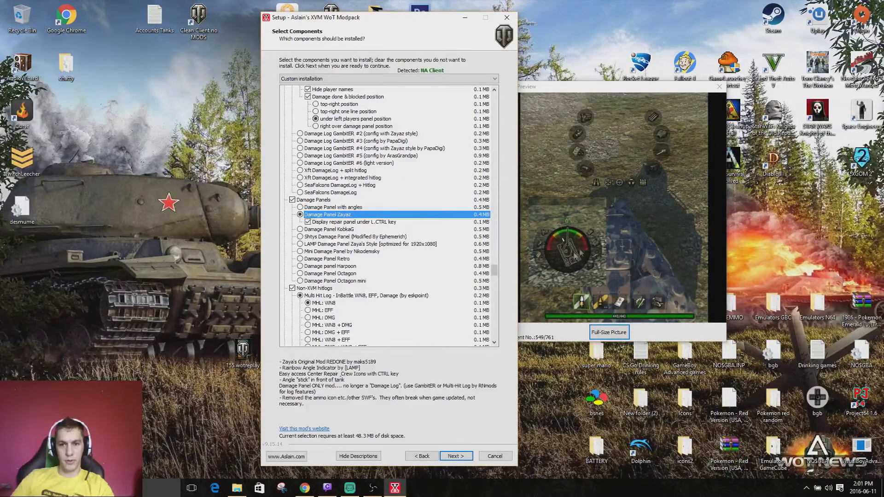
left_click(352, 209)
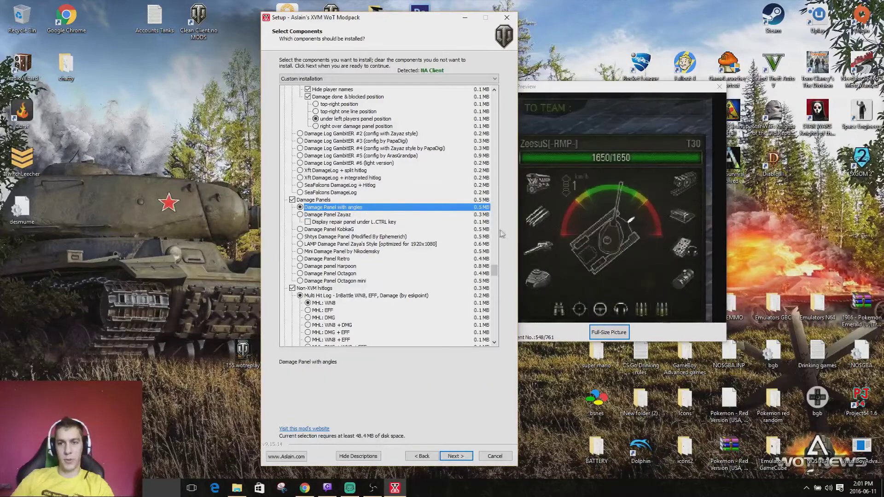
Step: Compare the Multi Hit Log variants for WN8, EFF, DMG and their combinations, ending with MHL: WN8 selected
scroll(494, 275, "down", 4)
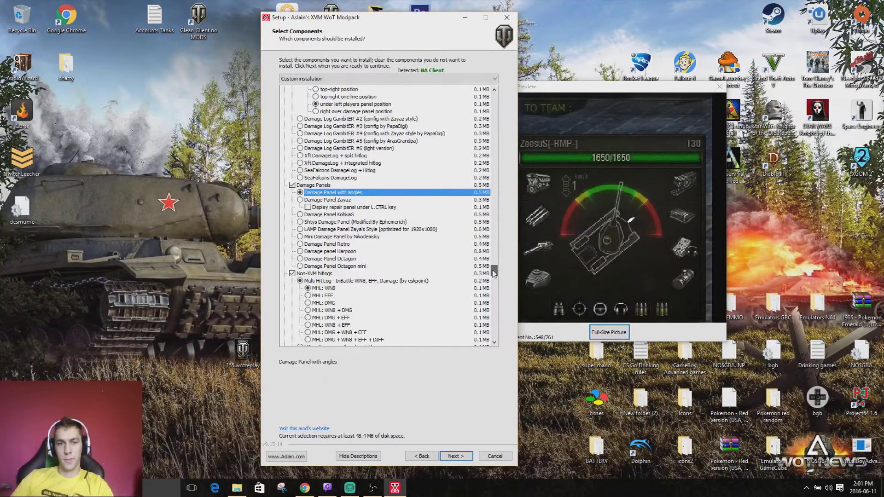
scroll(357, 274, "down", 1)
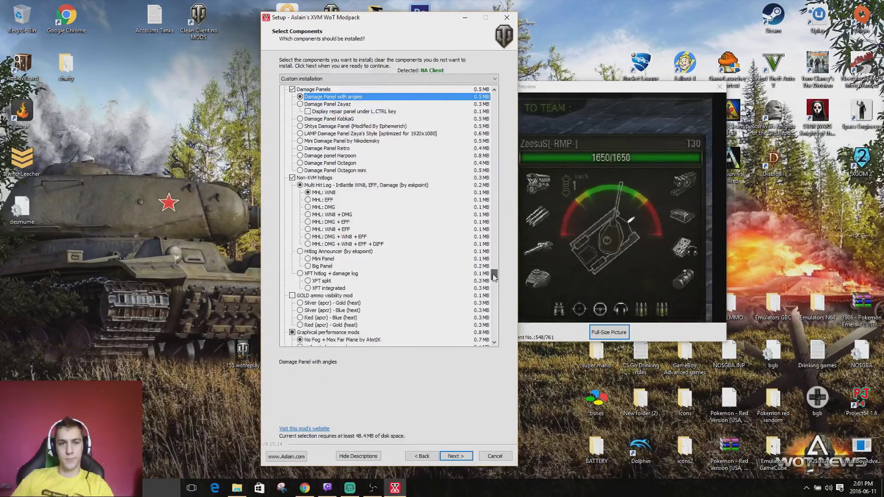
left_click(339, 186)
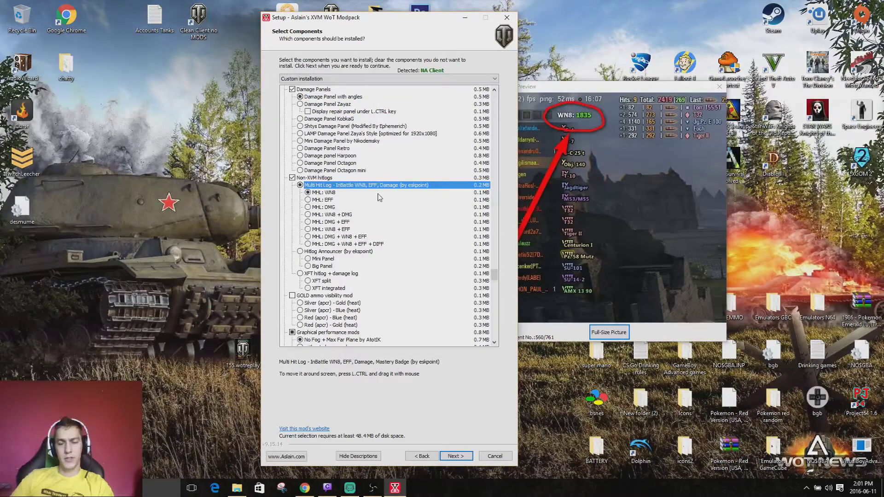
left_click(336, 201)
left_click(337, 208)
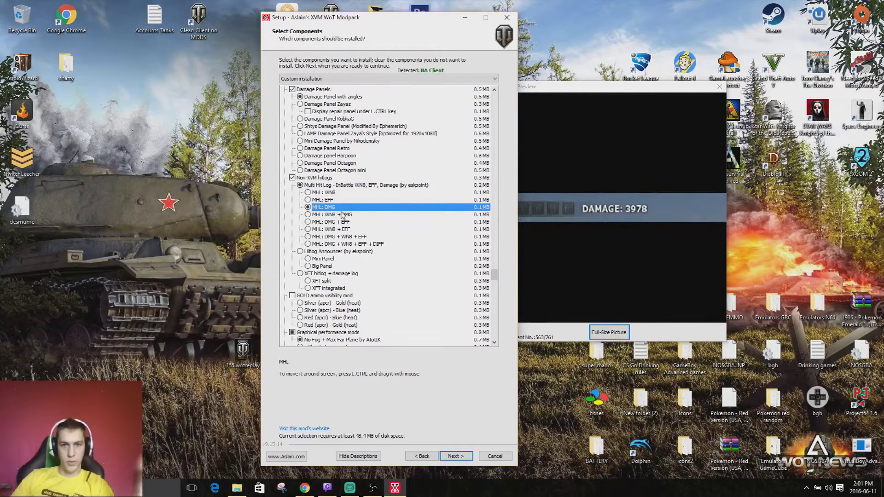
left_click(344, 215)
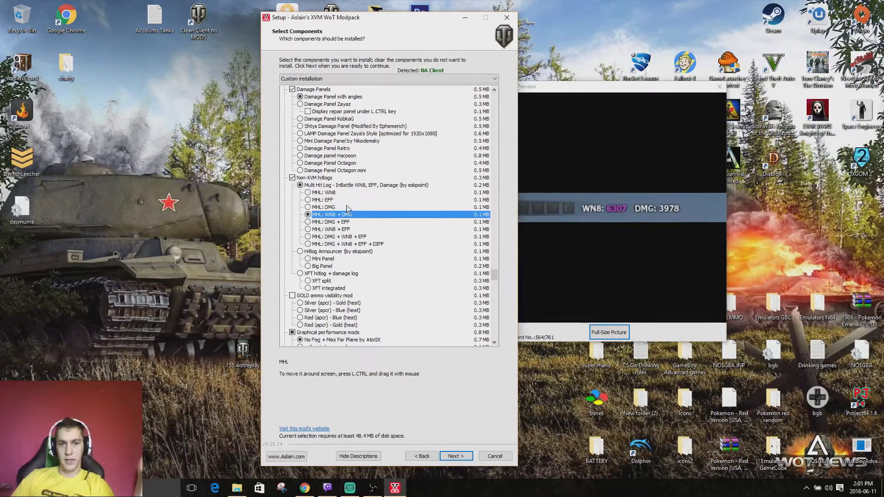
left_click(349, 207)
left_click(349, 215)
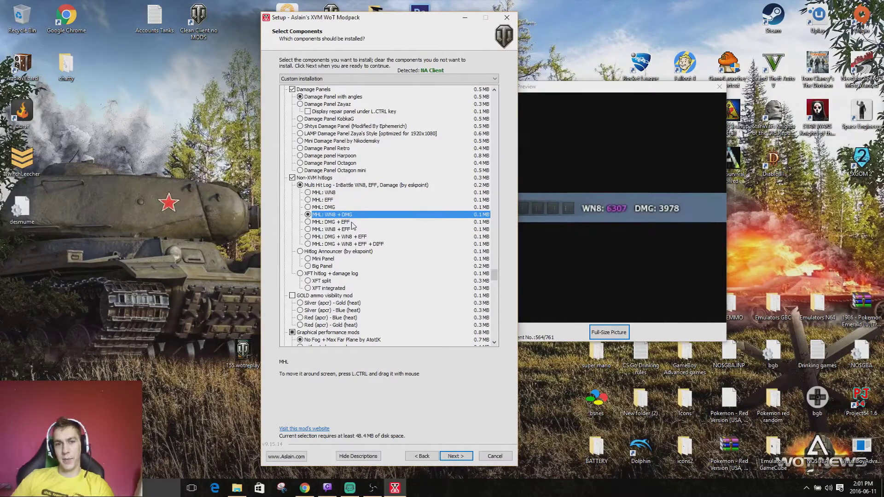
left_click(353, 223)
left_click(362, 244)
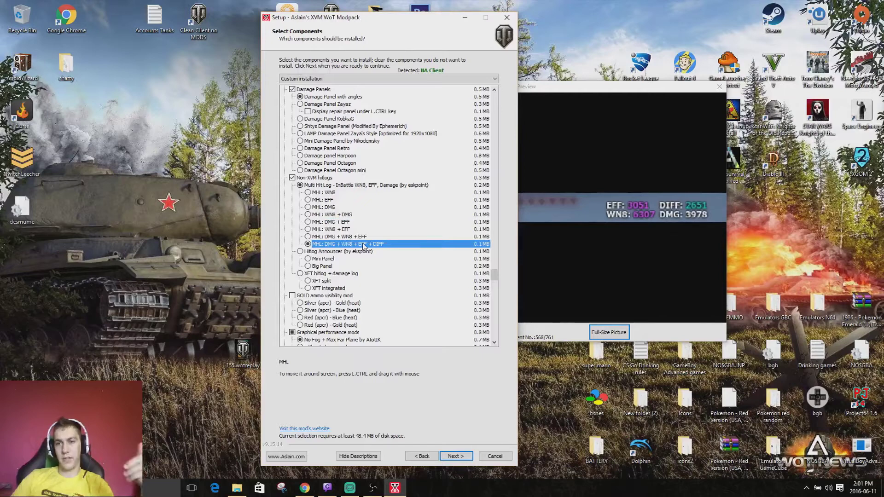
left_click(349, 193)
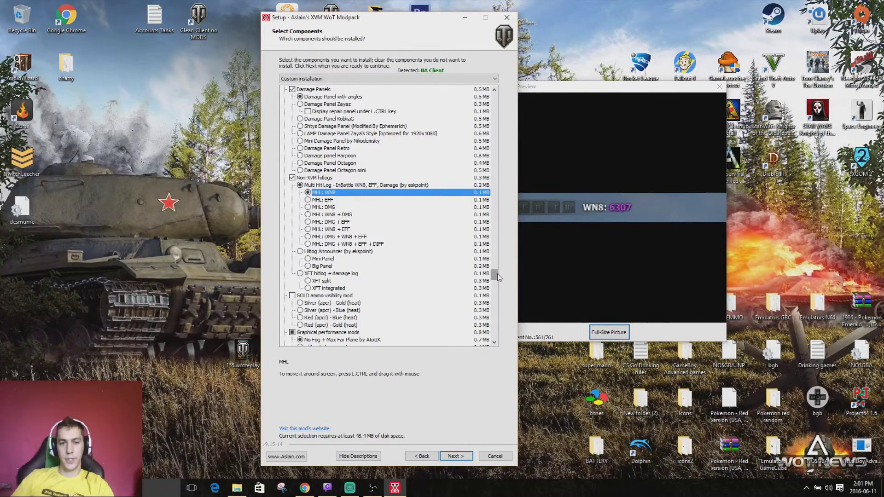
left_click_drag(498, 276, 499, 284)
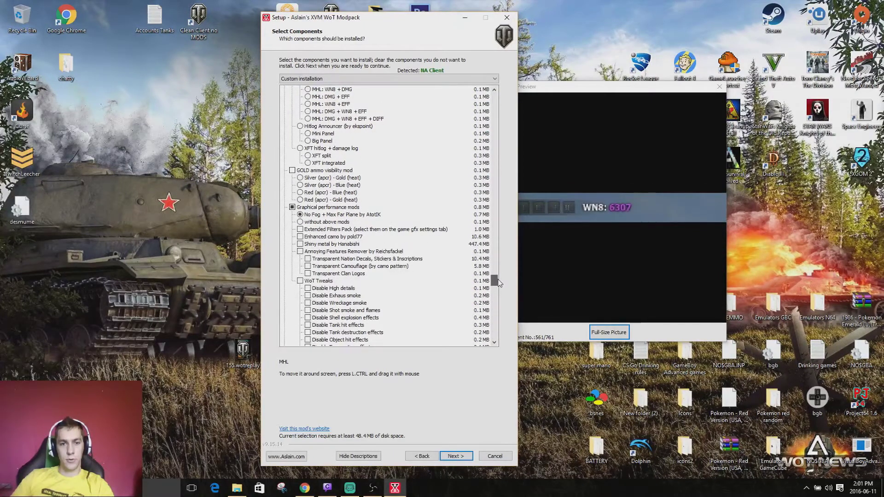
Step: Preview No Fog + Max Far Plane, and toggle the WoT Tweaks Disable Clouds and Disable all other effects on and back off
left_click(369, 215)
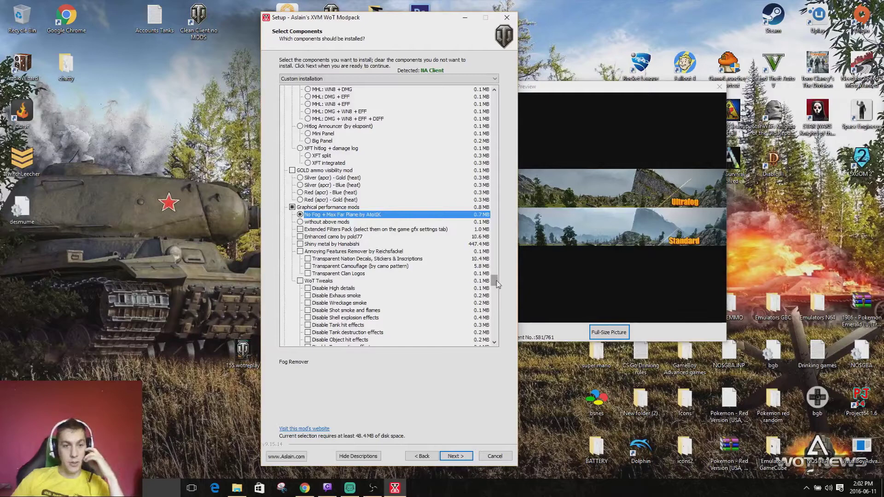
left_click_drag(496, 282, 497, 285)
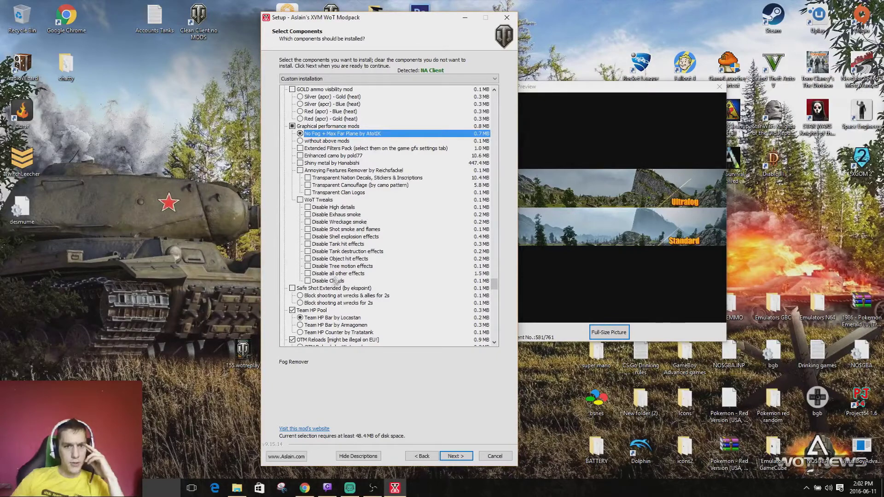
left_click(318, 282)
left_click(317, 275)
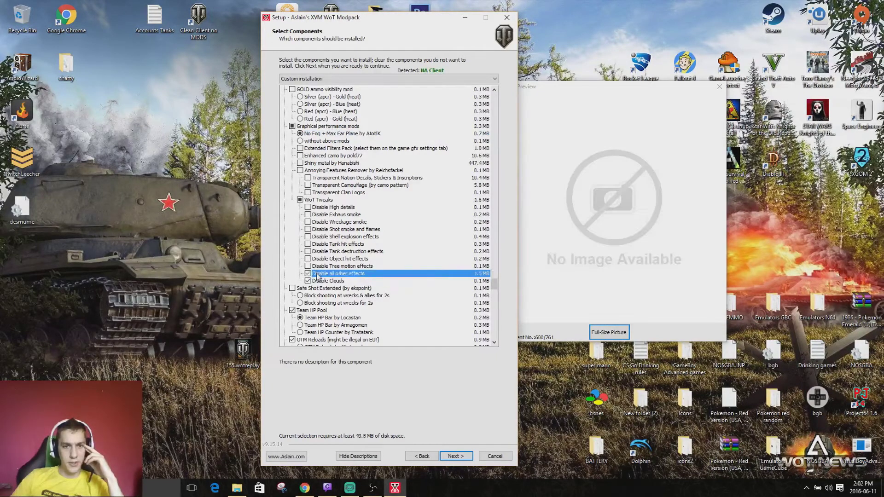
left_click(325, 282)
left_click(322, 274)
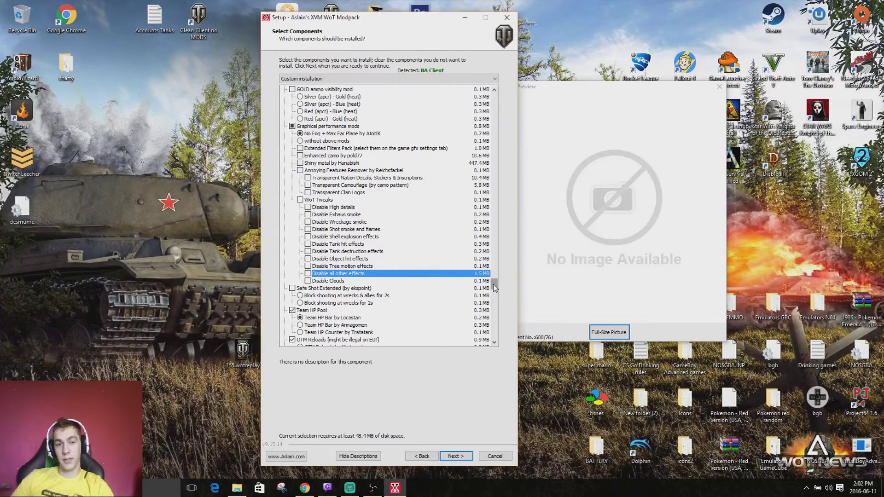
Step: Compare the Team HP Pool variants by Locastan, Armagomen and Tratatank in the image preview, ending with Team HP Bar by Locastan selected
scroll(493, 284, "down", 4)
left_click(365, 237)
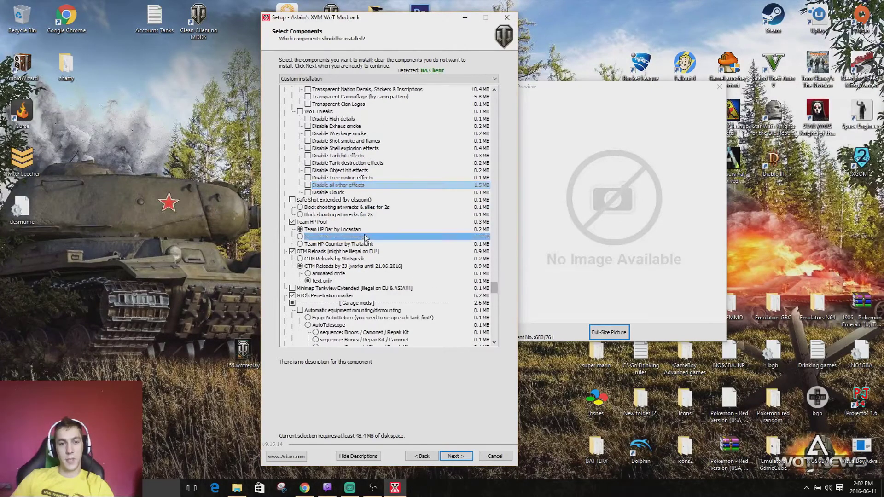
left_click(363, 231)
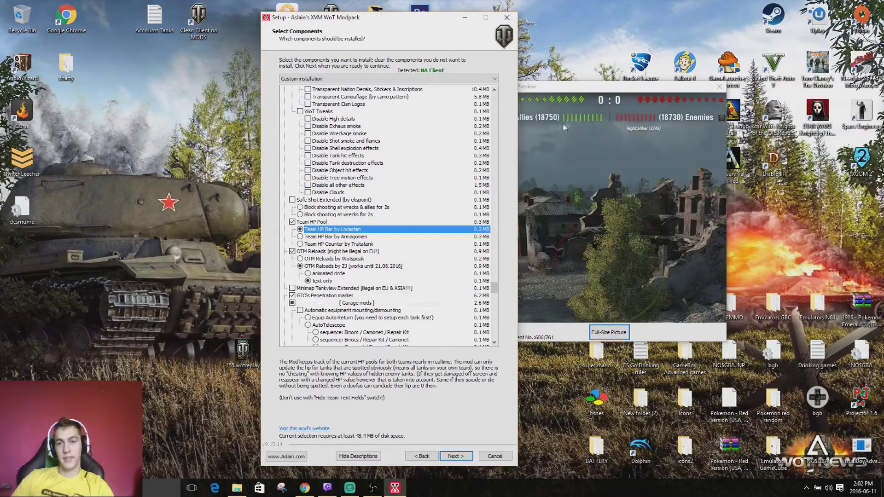
left_click(575, 109)
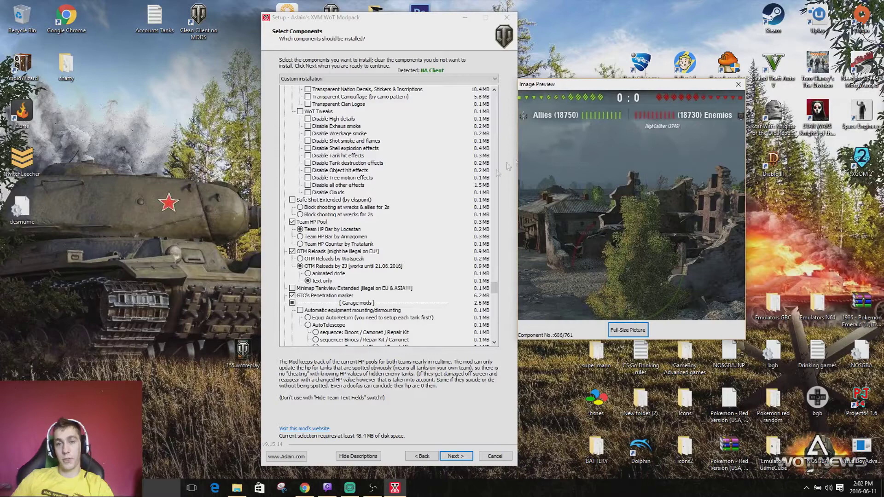
left_click(341, 238)
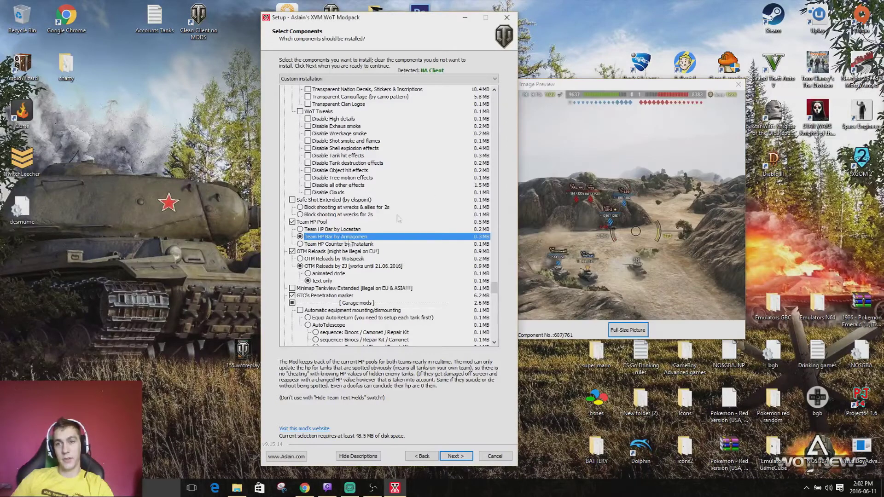
left_click(355, 246)
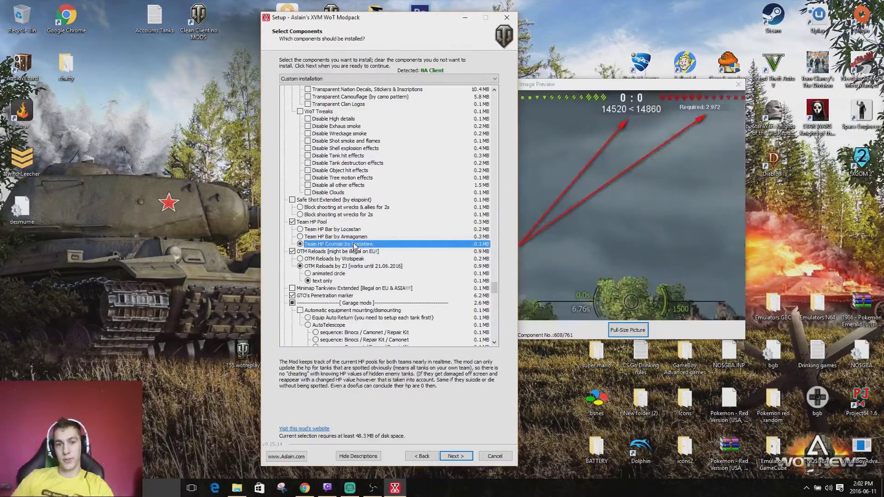
left_click(360, 231)
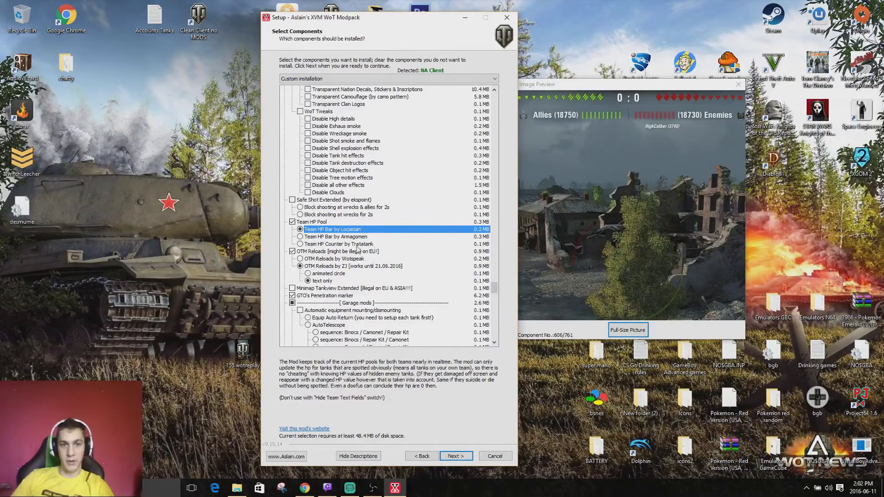
Step: Compare OTM Reloads by ZJ as text and animated circle with the Wotspeak version, ending with text only selected, and preview GTO's Penetration marker
left_click(341, 281)
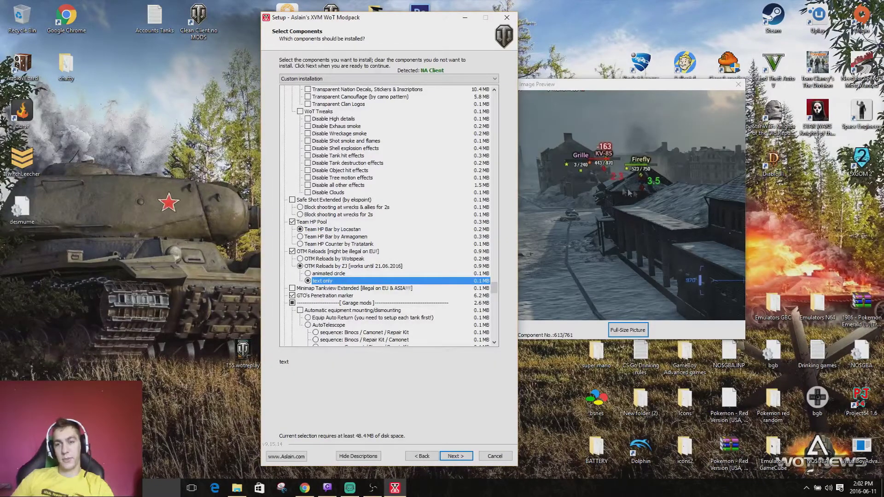
left_click(341, 275)
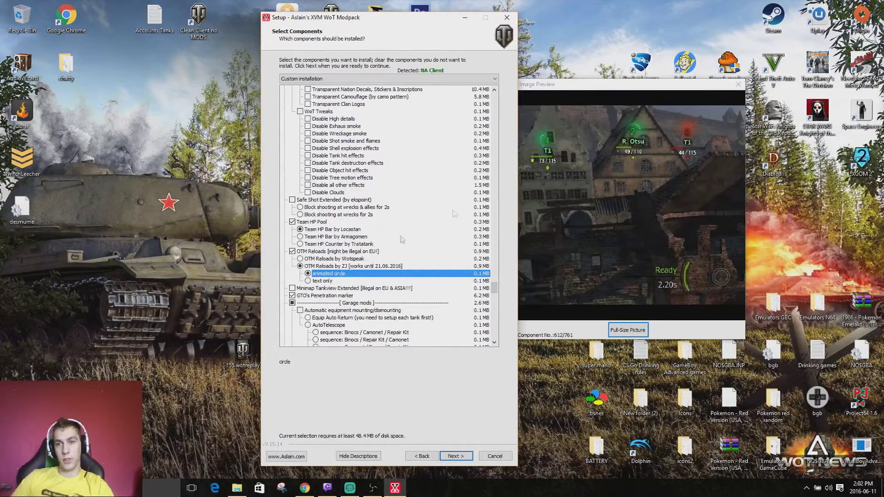
left_click(352, 259)
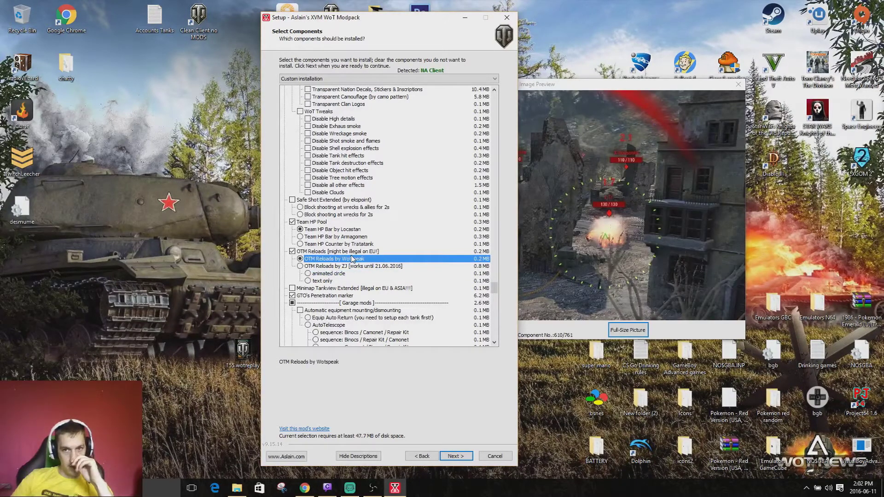
left_click(357, 282)
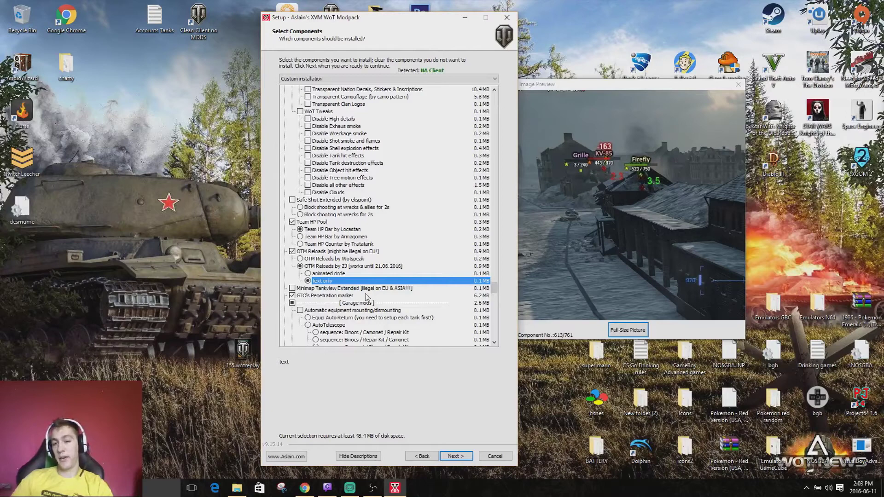
left_click(366, 296)
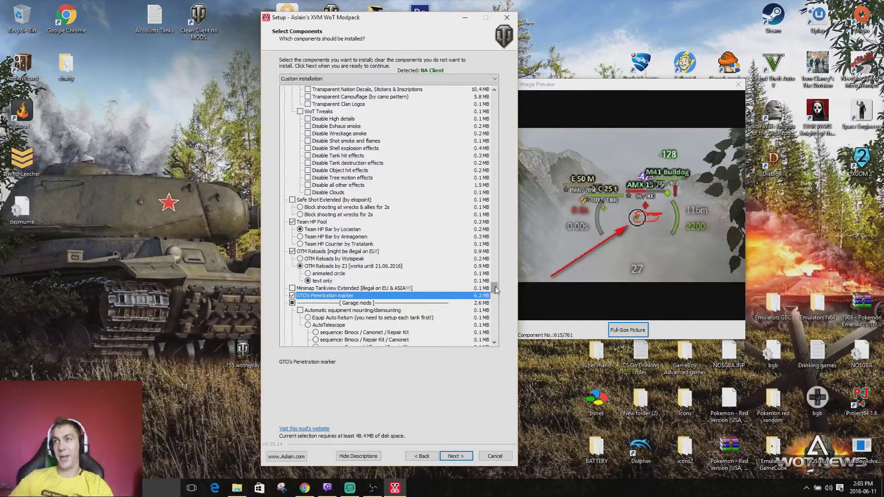
Step: Compare the YasenKrasen, Roughneck and PMOD session statistics variants, ending with YasenKrasen session stats V1 and its daily 6:00am reset selected
left_click_drag(496, 289, 497, 303)
left_click(394, 230)
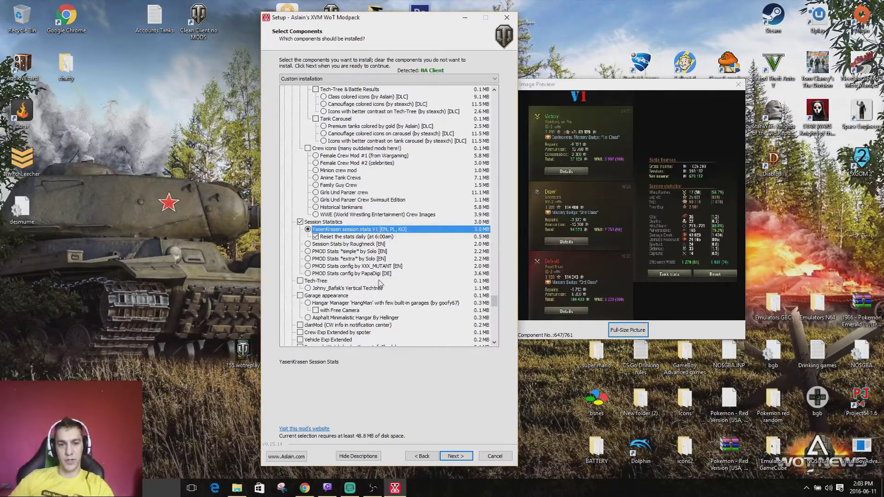
left_click(375, 245)
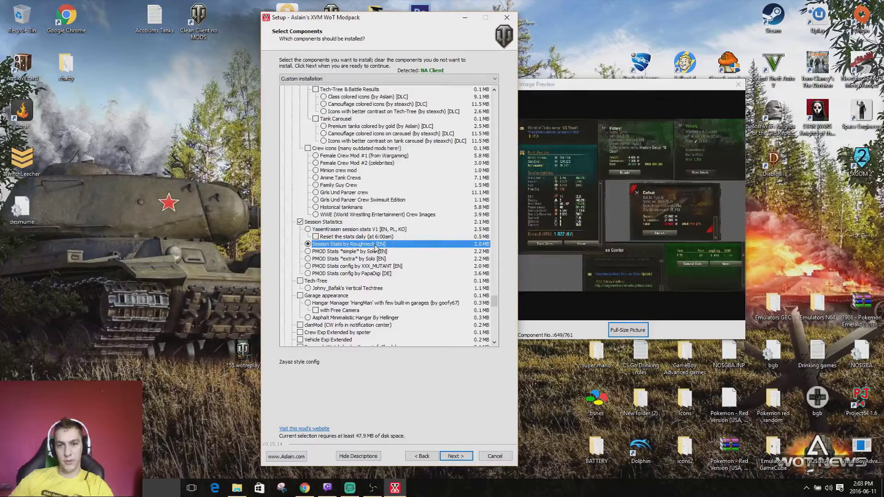
left_click(373, 252)
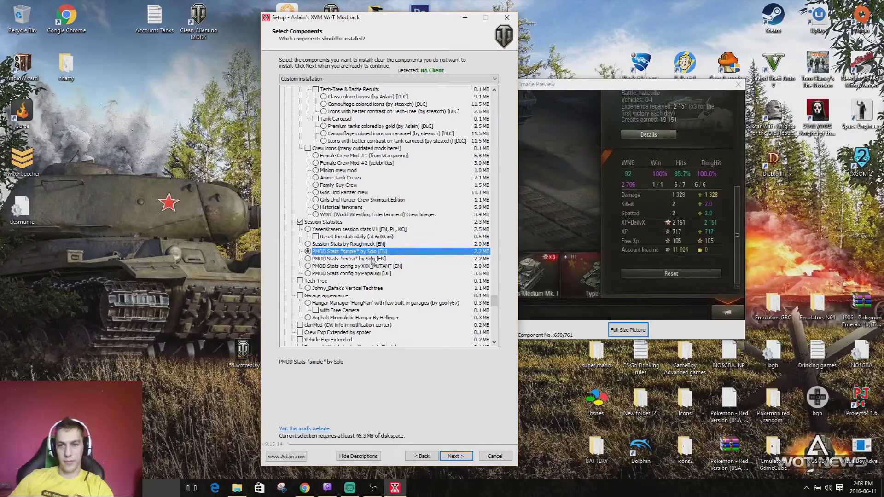
left_click(373, 260)
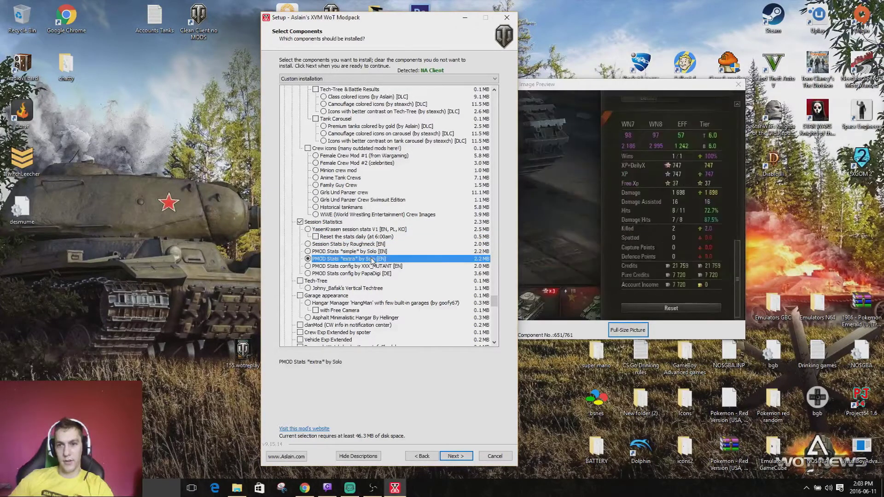
left_click(372, 267)
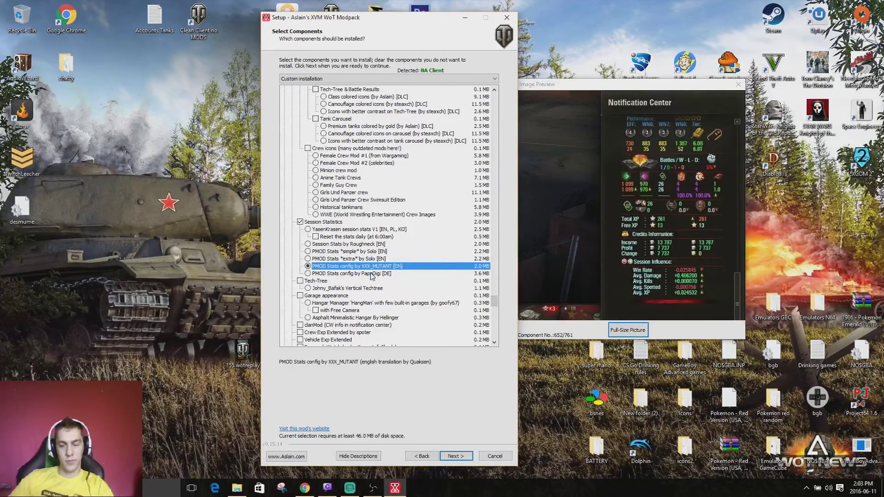
left_click(372, 274)
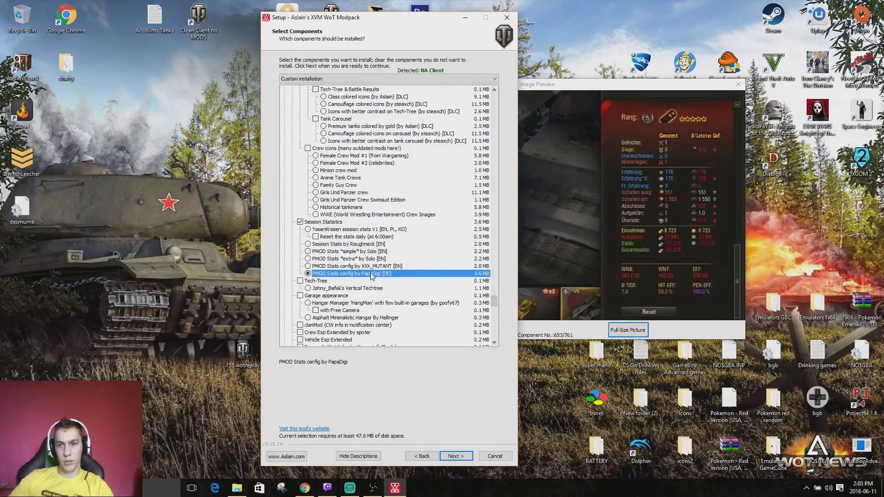
left_click(359, 237)
left_click(358, 231)
left_click(359, 237)
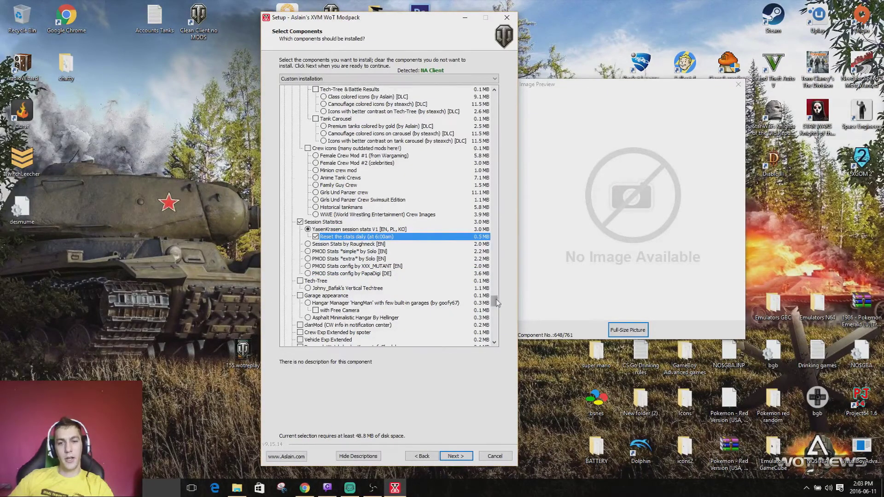
Step: Deselect Enhanced Marks of Excellence under Texture skinpacks and proceed from the component selection to the additional tasks
left_click_drag(495, 301, 500, 335)
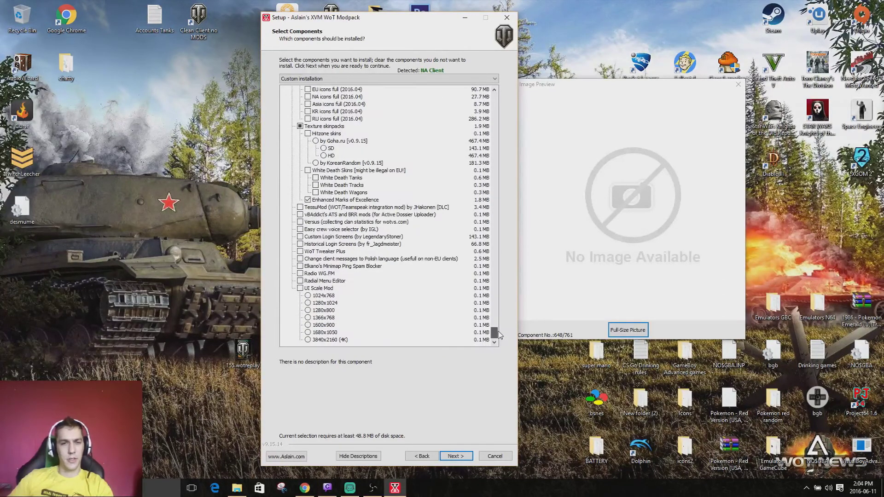
left_click(308, 200)
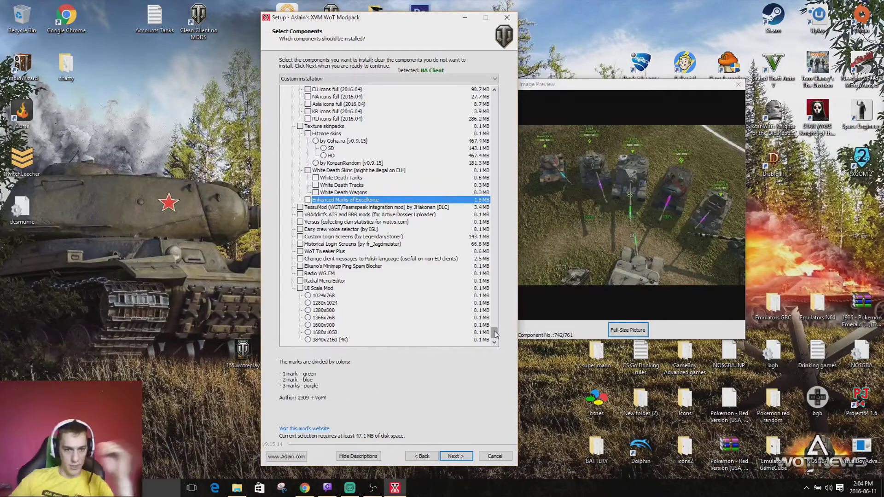
mouse_move(495, 334)
left_mouse_down()
mouse_move(494, 316)
mouse_move(497, 344)
left_mouse_up()
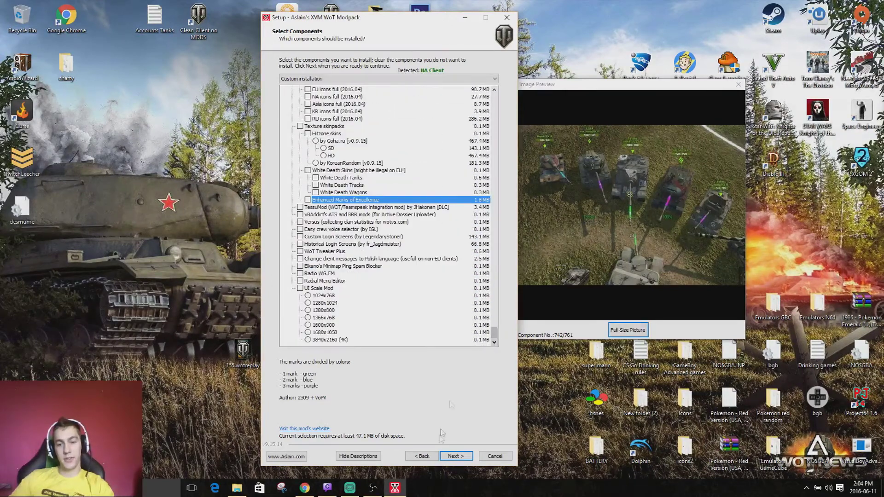
left_click(455, 456)
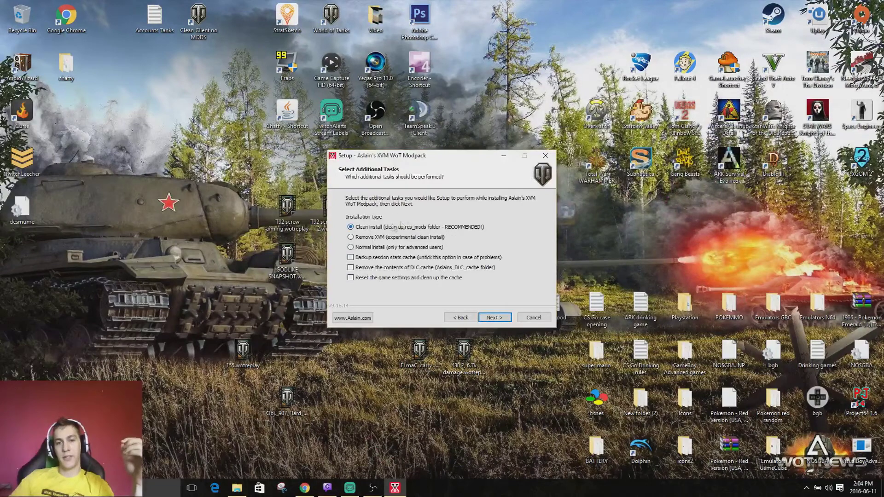